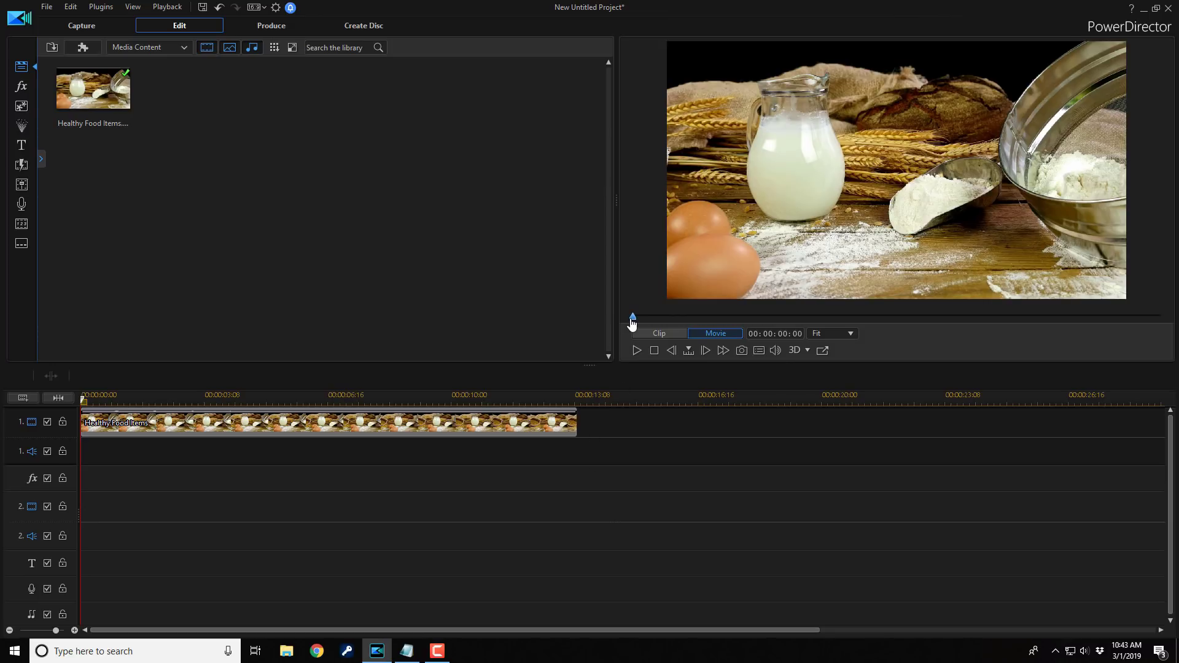
Scrub through the Healthy Food Items clip, select it on track 1 and launch Motion Tracker
left_click_drag(634, 324, 938, 329)
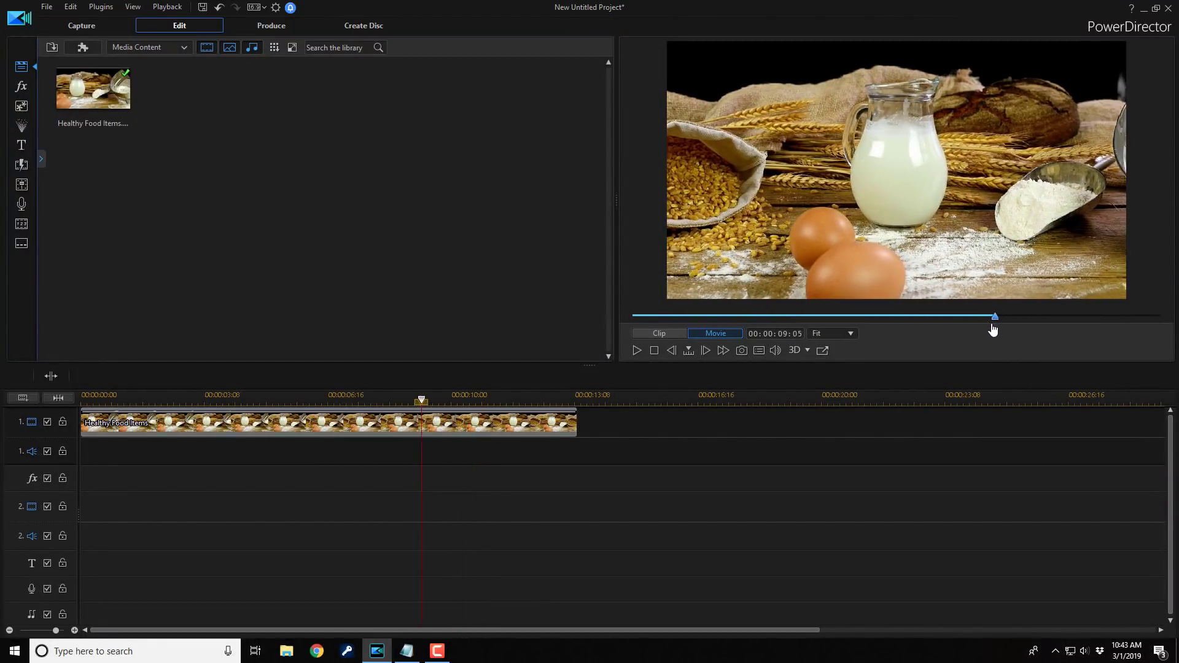
left_click_drag(902, 327, 639, 319)
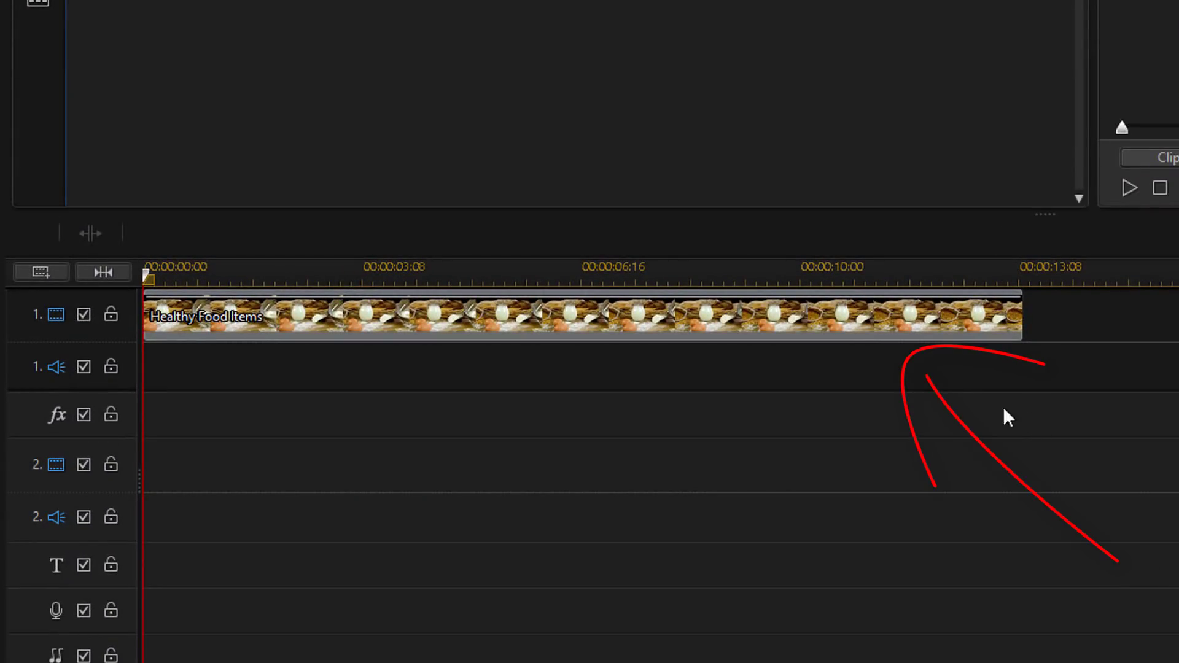
left_click(762, 338)
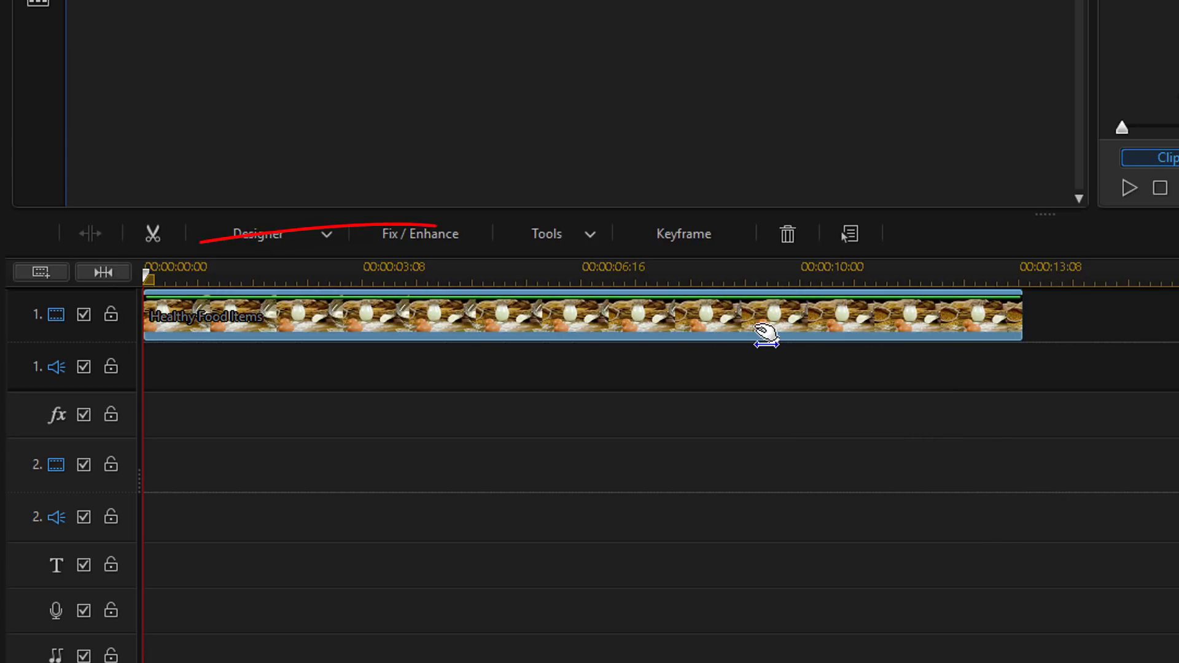
left_click(591, 234)
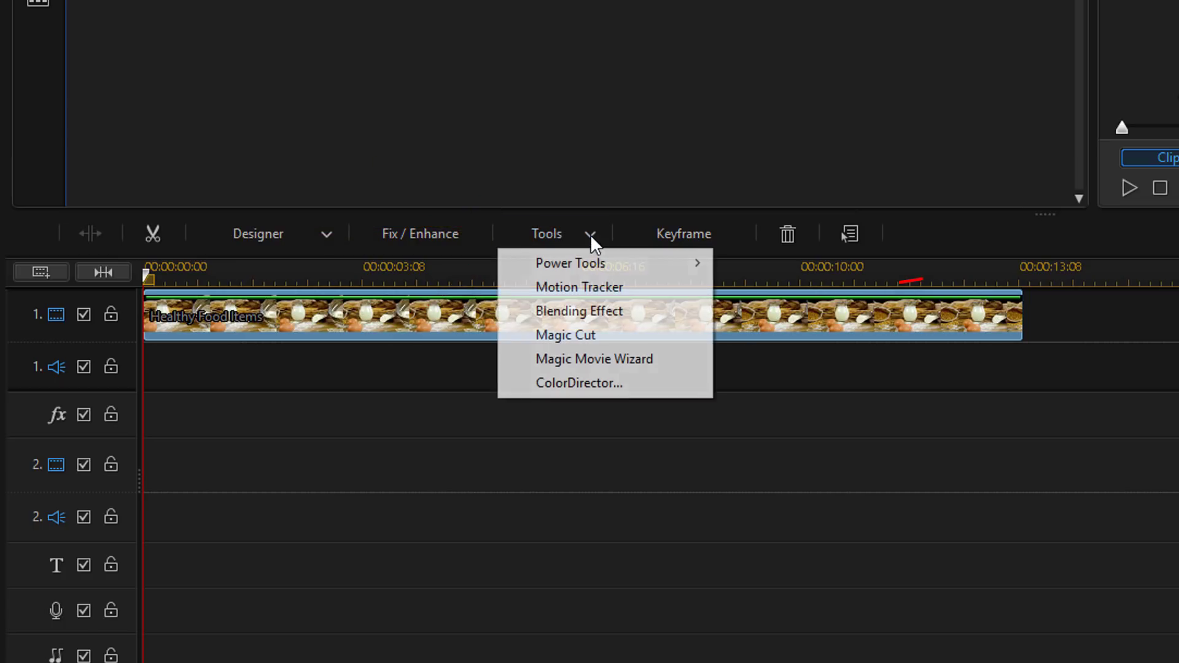
left_click(591, 289)
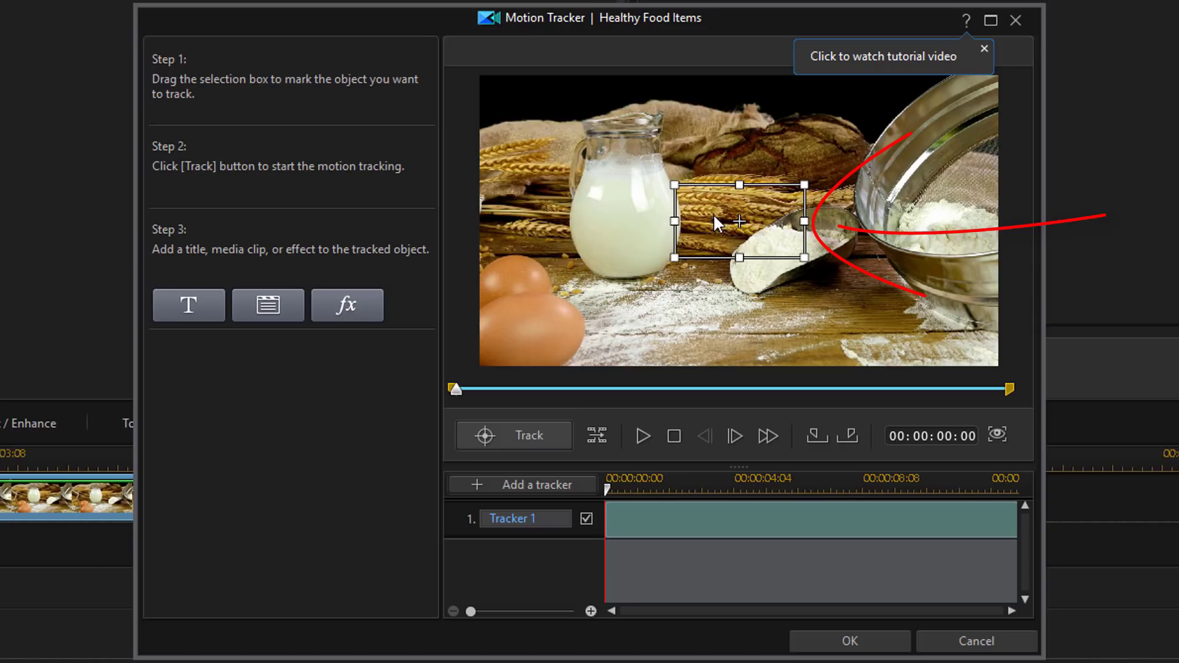
Move Tracker 1's box onto the milk jug and resize its edges to frame the whole jug
left_click_drag(713, 213, 597, 141)
left_click_drag(622, 183, 629, 282)
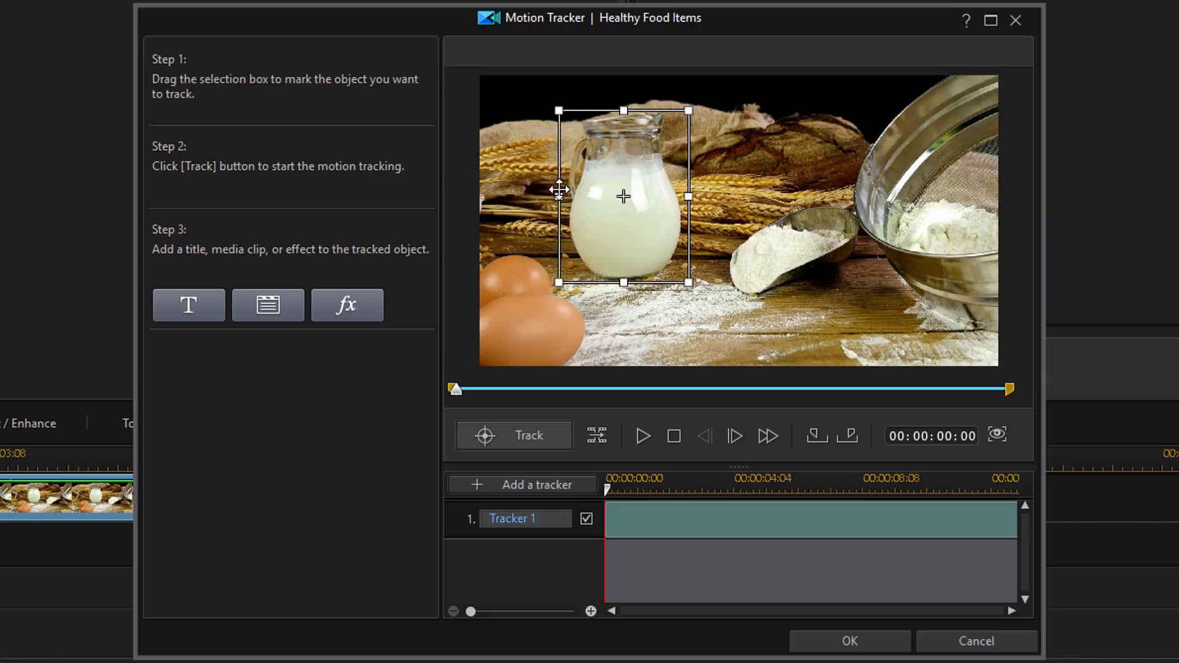
left_click_drag(560, 197, 563, 197)
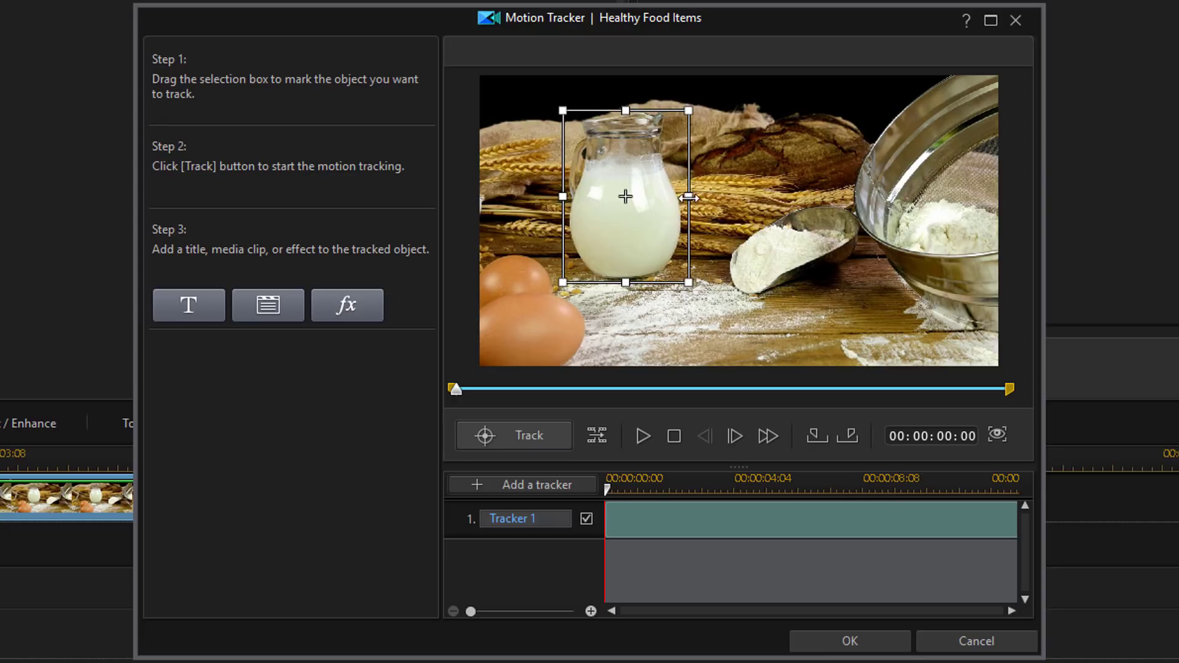
left_click_drag(687, 196, 684, 197)
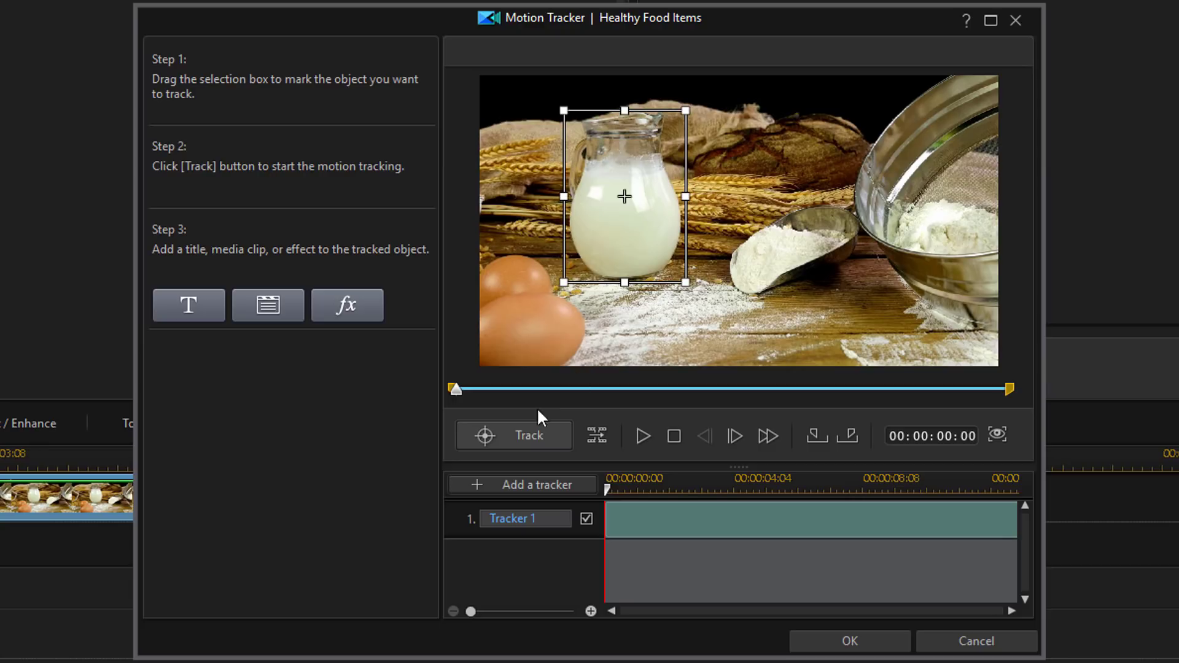
left_click(521, 436)
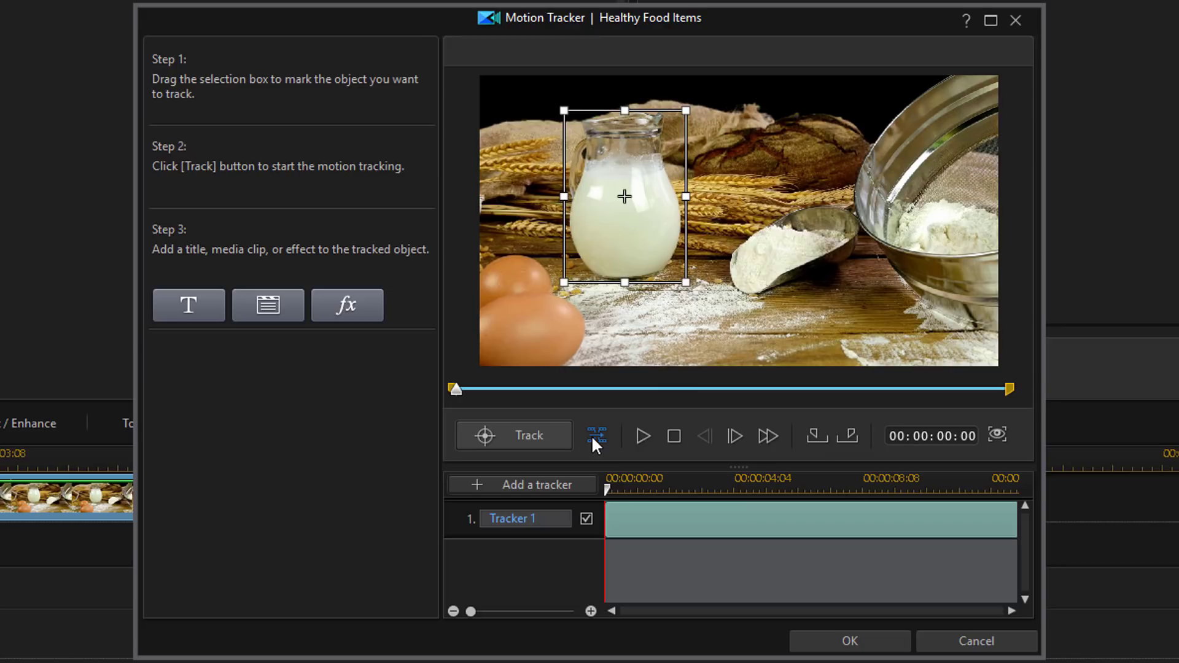
Refine the jug box frame by frame with Ctrl+arrow nudges, then track it through the whole clip
left_click(591, 435)
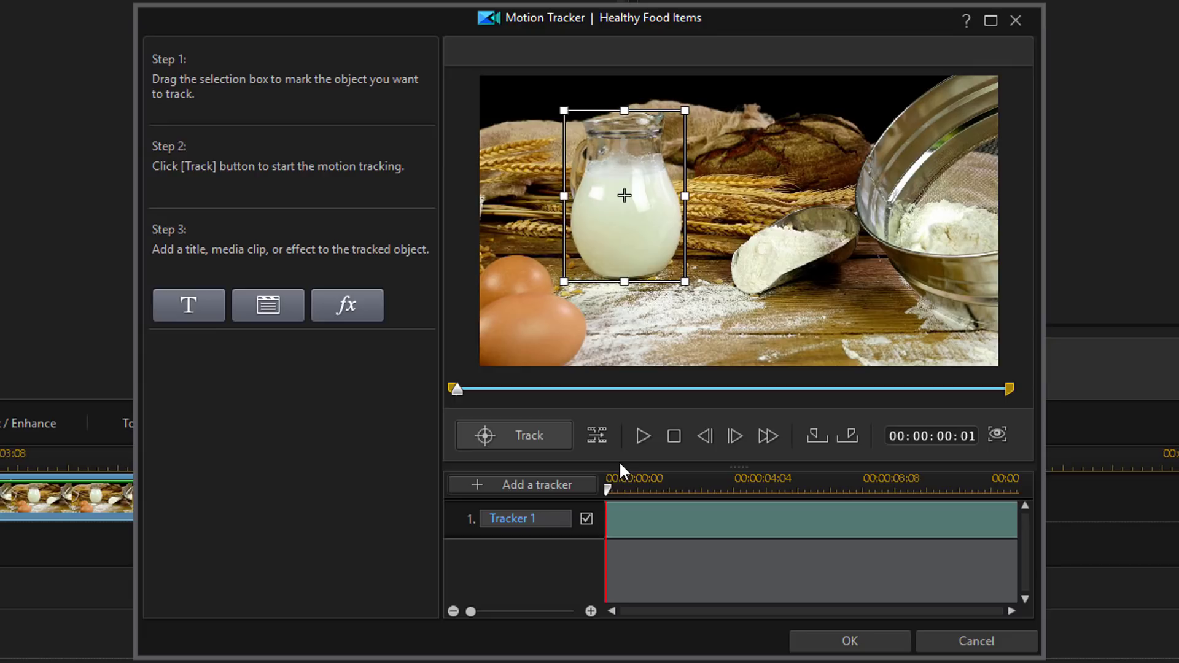
key("ctrl+Up")
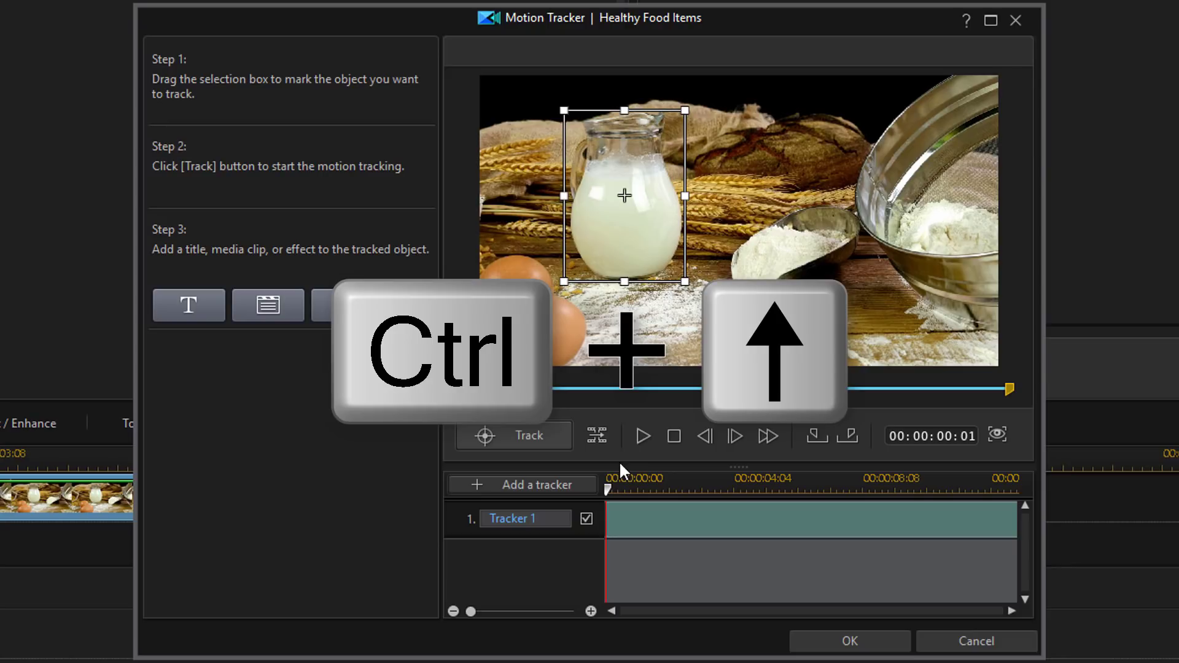
key("Right")
key("Right")
key("Right")
key("Right")
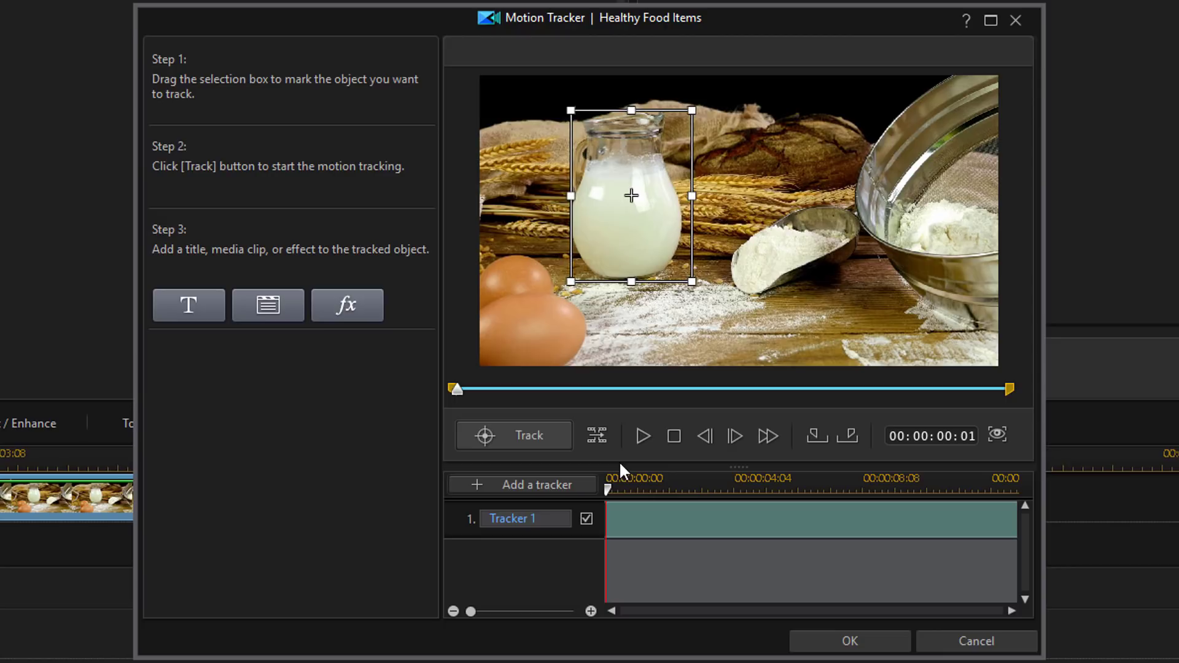
key("Left")
key("Left")
key("Left")
key("Left")
key("Up")
key("Up")
key("Up")
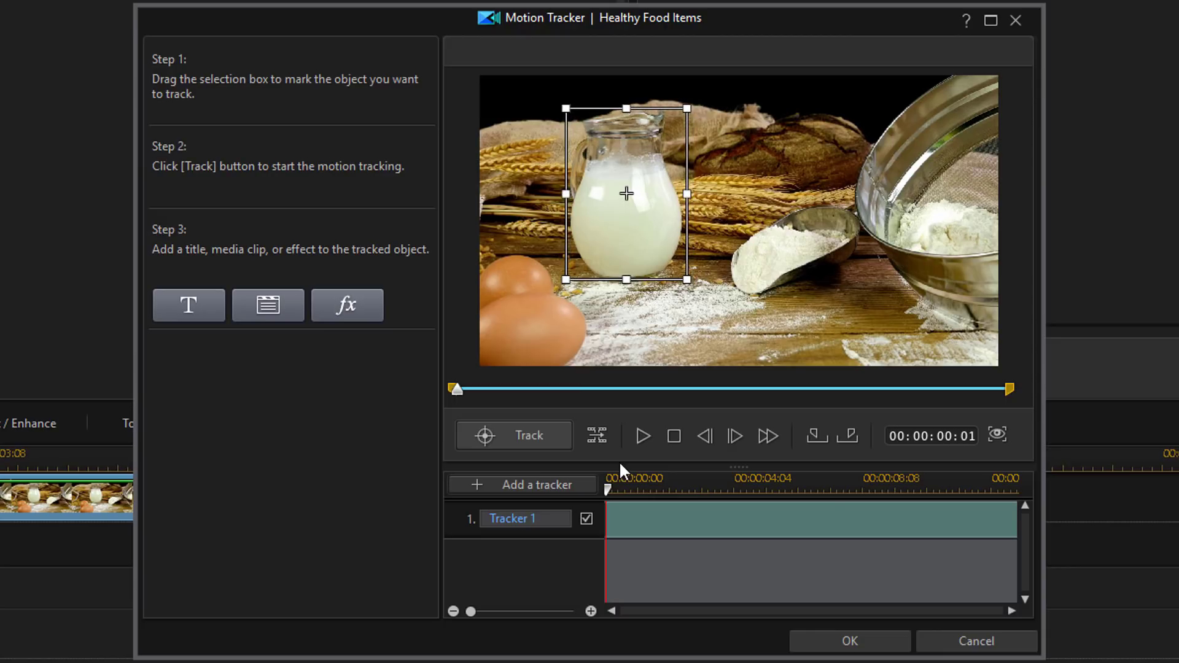
key("Down")
key("Down")
key("Down")
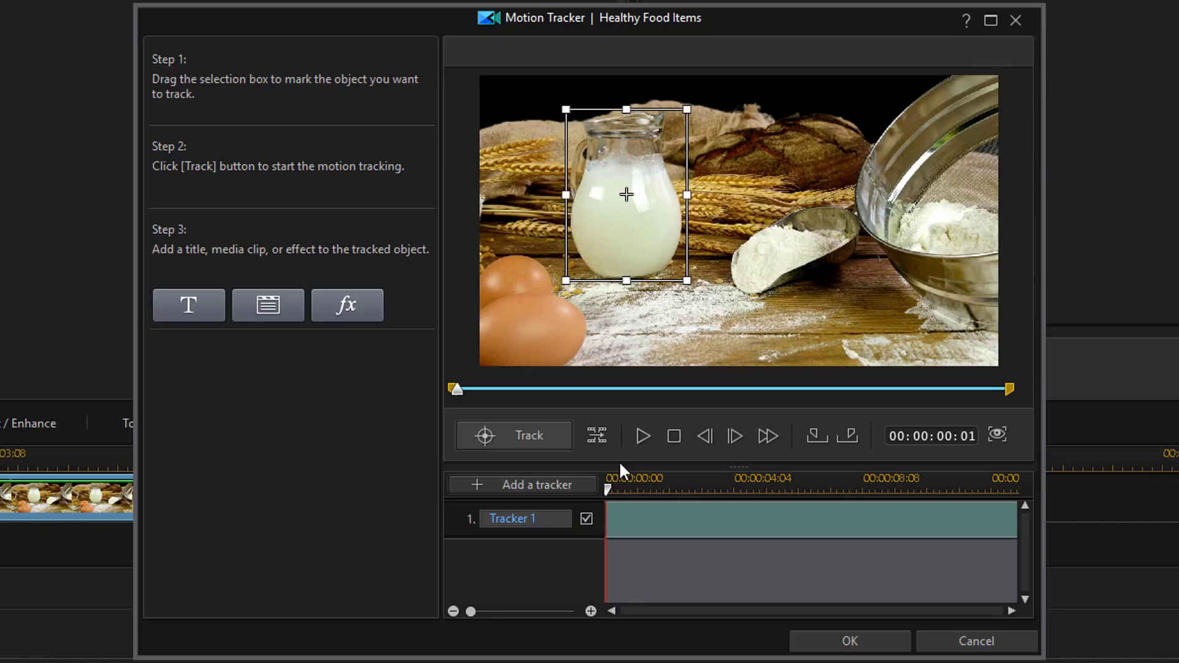
left_click(593, 438)
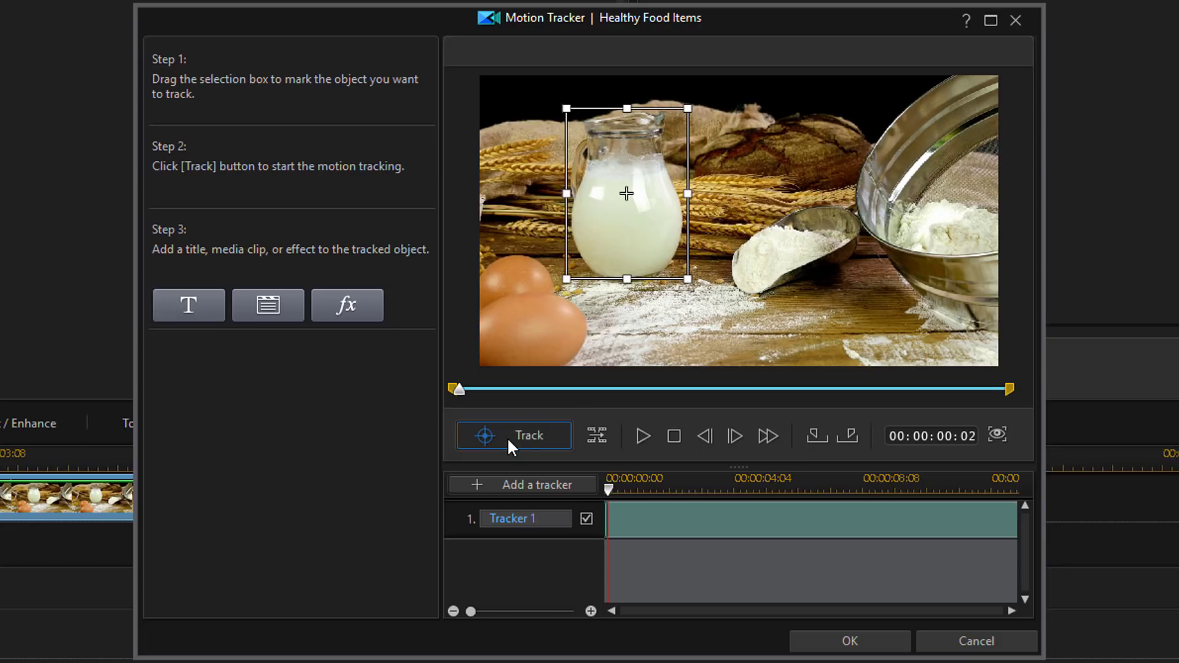
left_click(507, 437)
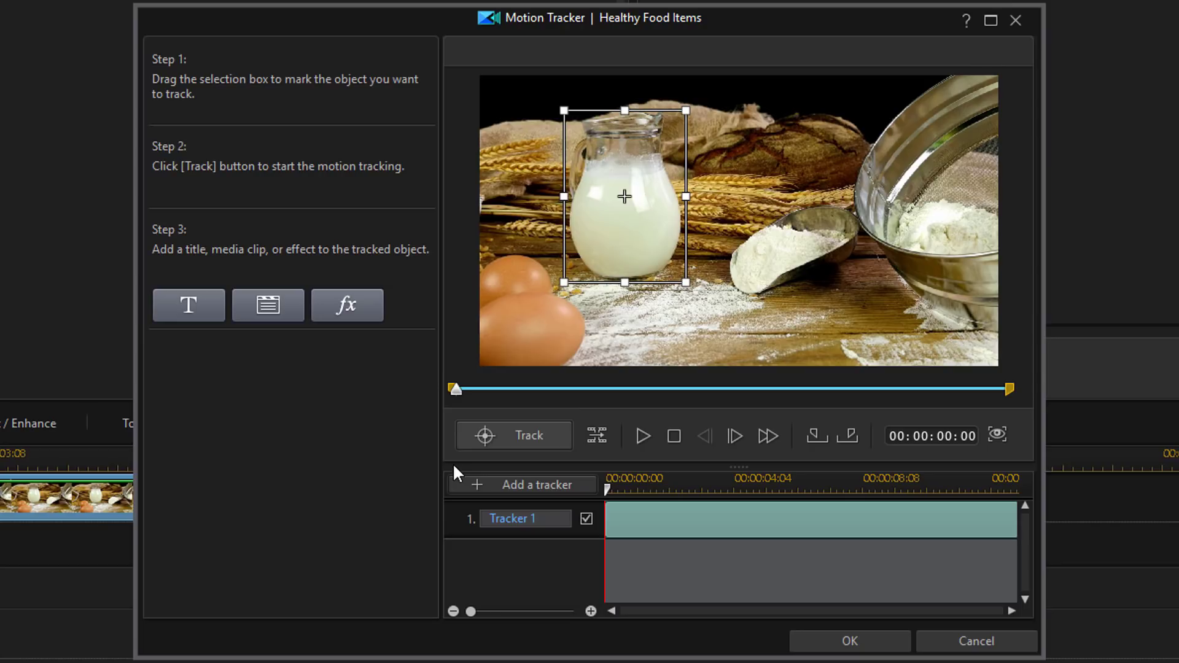
Choose to attach a media clip to the tracked milk jug
left_click(248, 304)
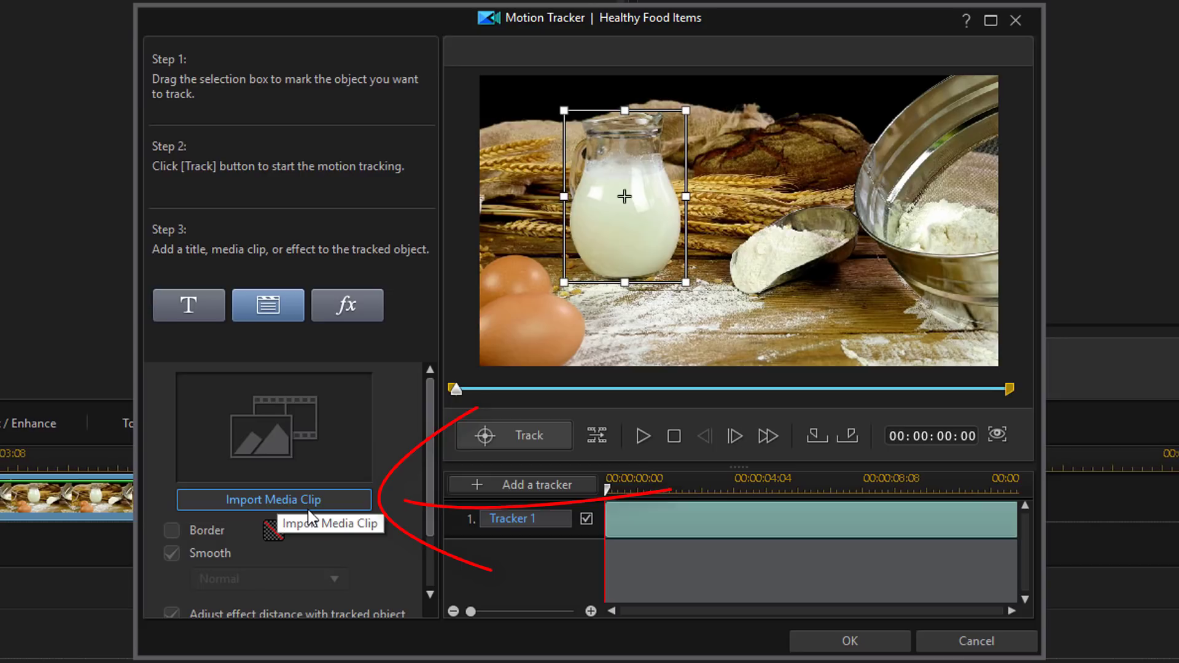
Import PD University Logo.png from the PowerDirector University Logos folder and enlarge it in the preview
left_click(308, 509)
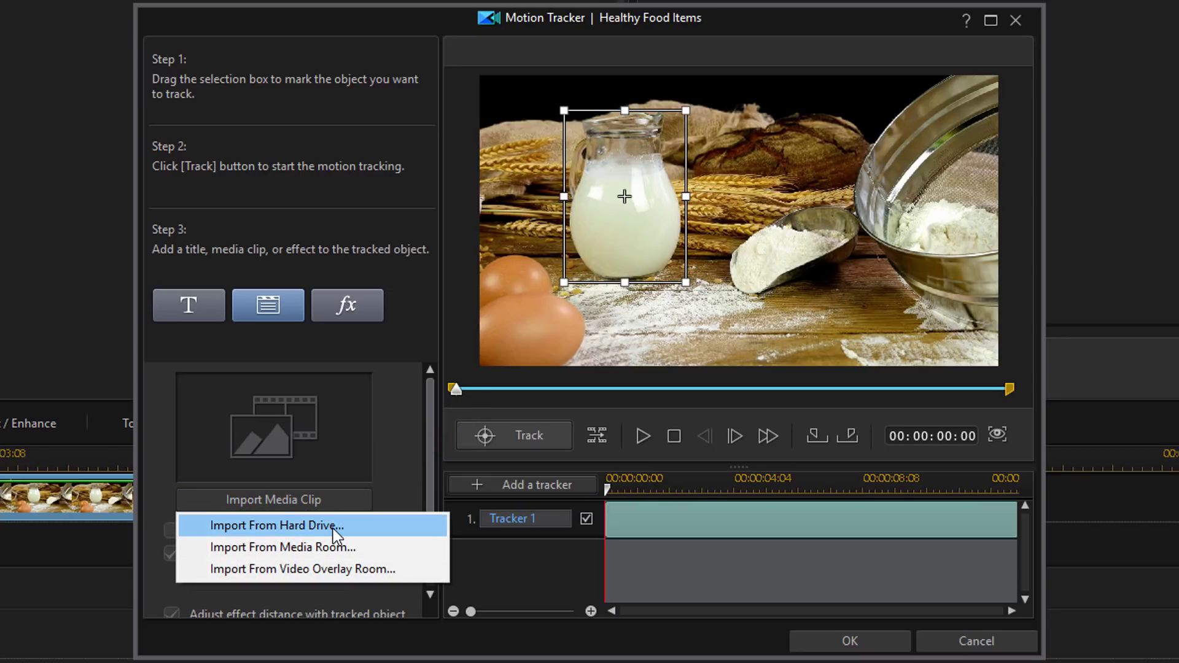
left_click(368, 527)
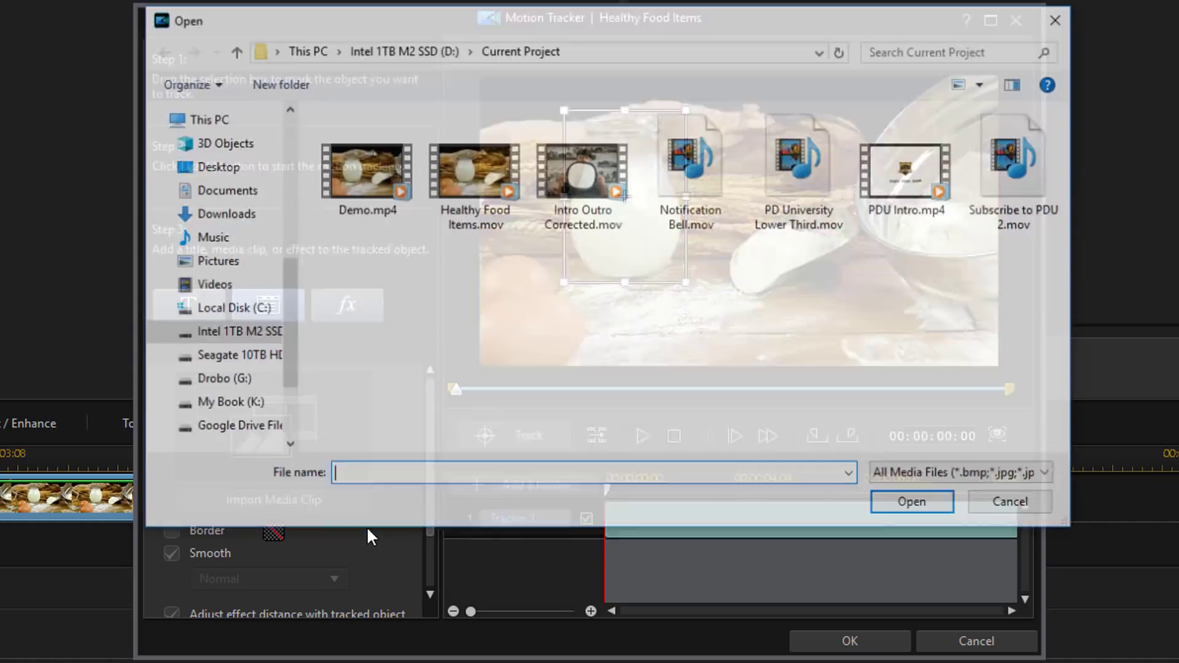
left_click(221, 380)
double_click(344, 184)
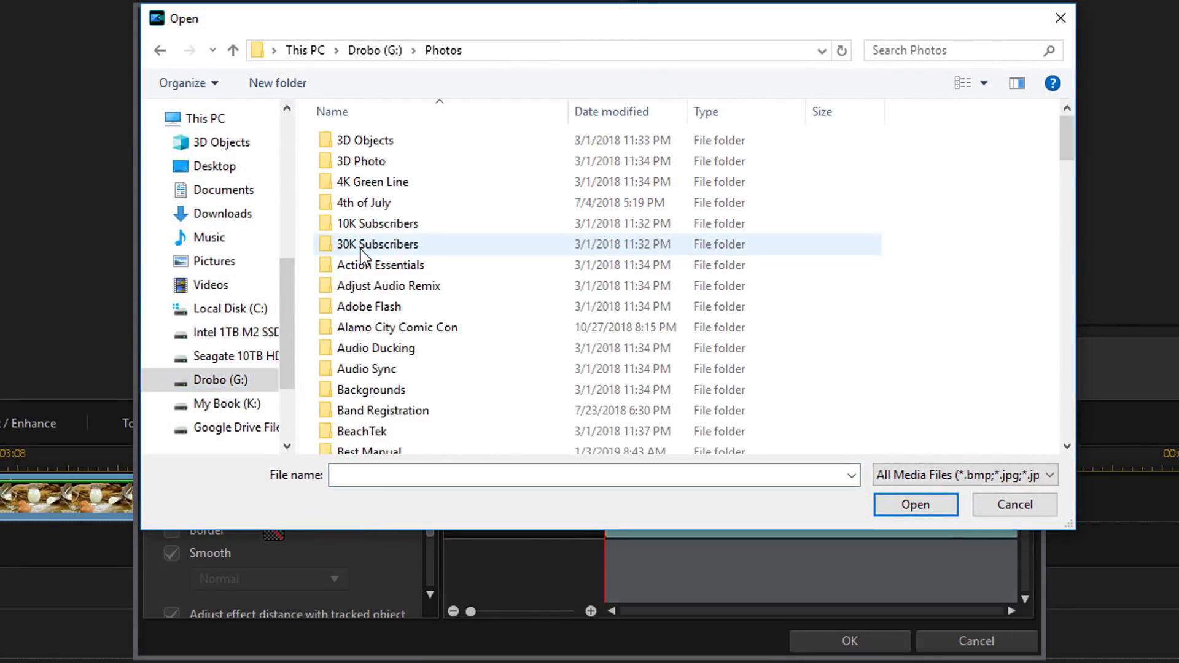
scroll(372, 307, "down", 10)
double_click(369, 405)
double_click(469, 198)
left_click(788, 317)
left_click(915, 505)
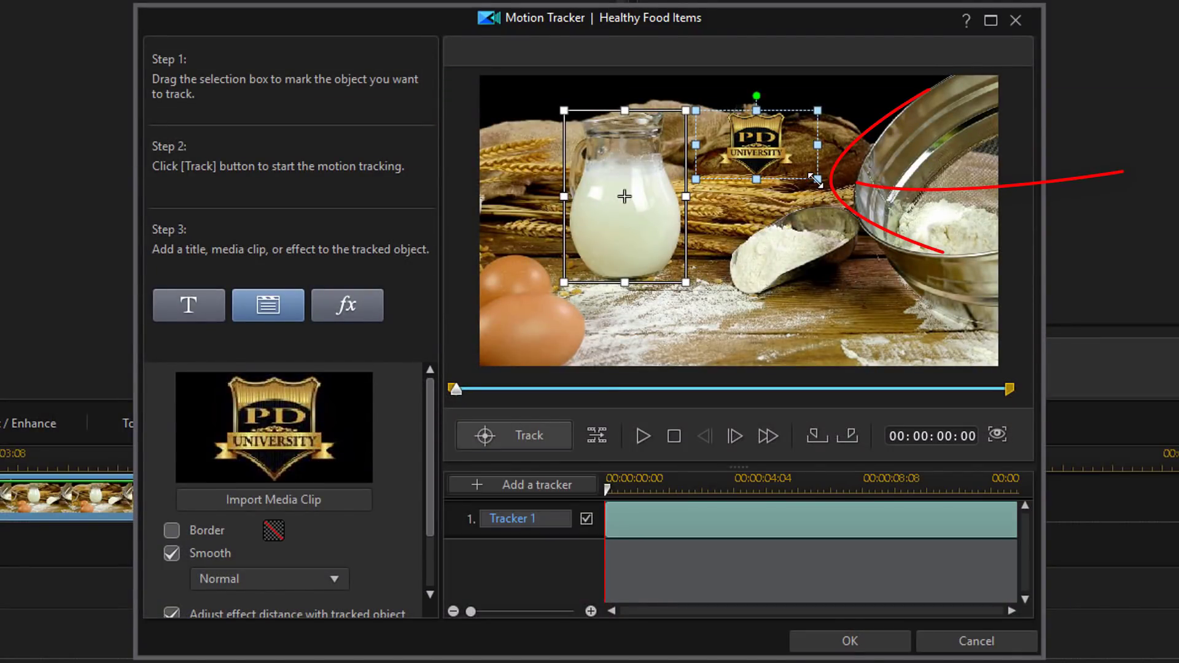
left_click_drag(817, 179, 893, 222)
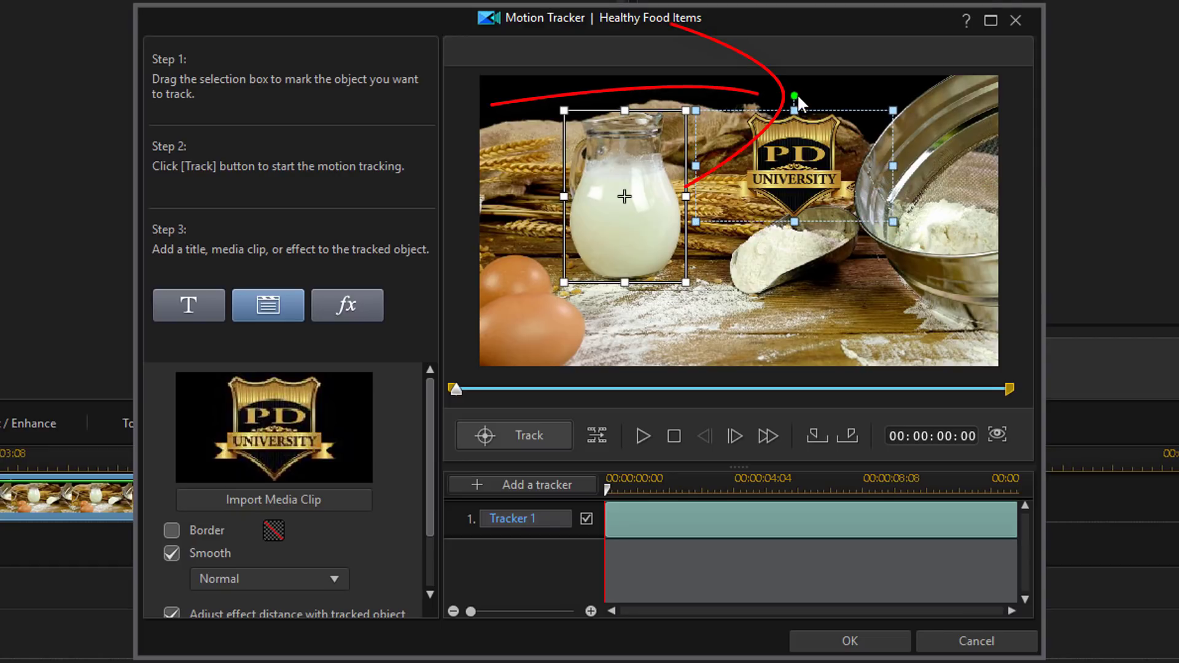
Rotate the logo slightly and shrink it to a small size just right of the jug's top
mouse_move(797, 96)
left_mouse_down()
mouse_move(827, 108)
mouse_move(794, 89)
left_mouse_up()
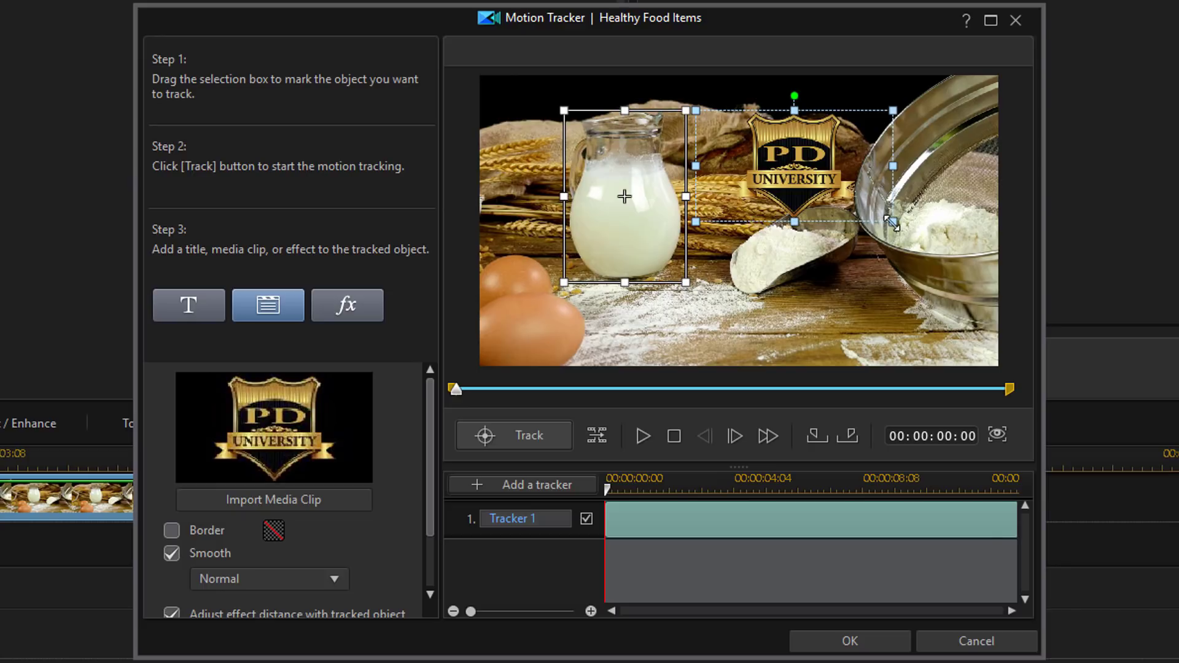
left_click_drag(894, 223, 833, 186)
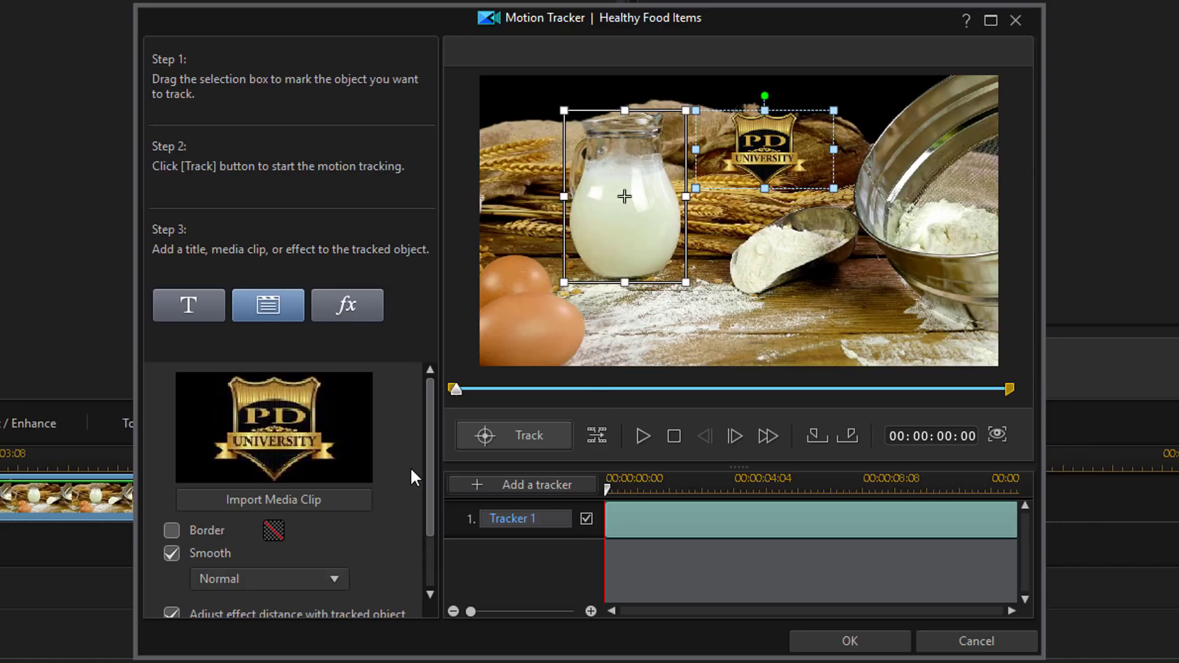
left_click_drag(429, 448, 440, 507)
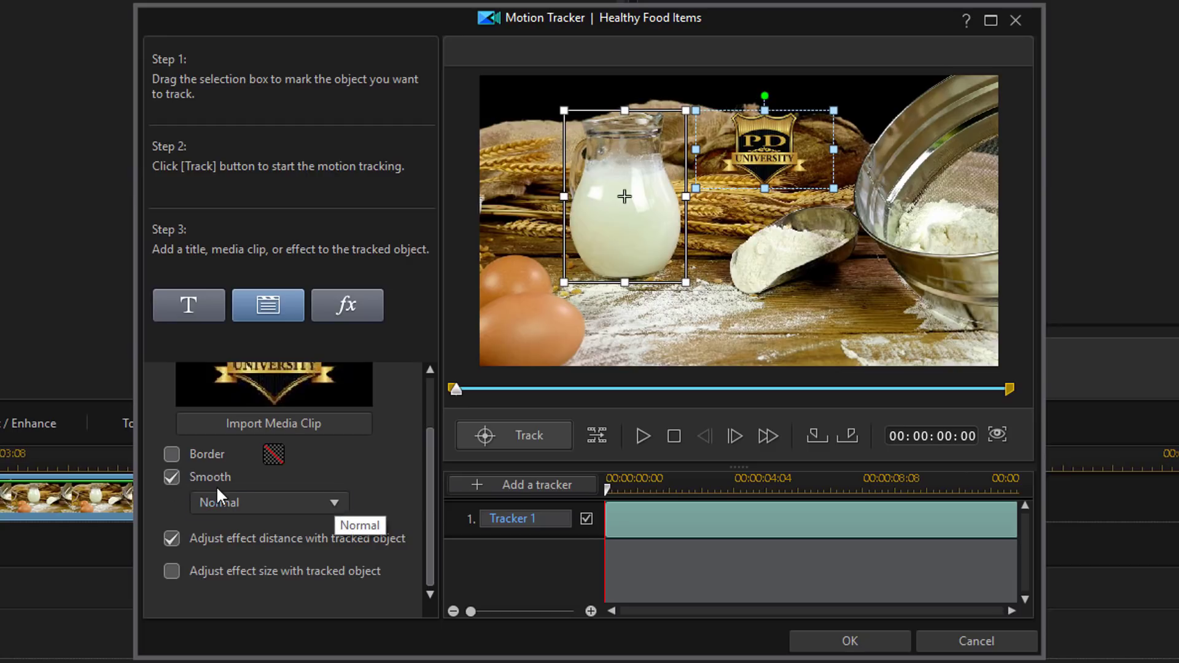
left_click(329, 501)
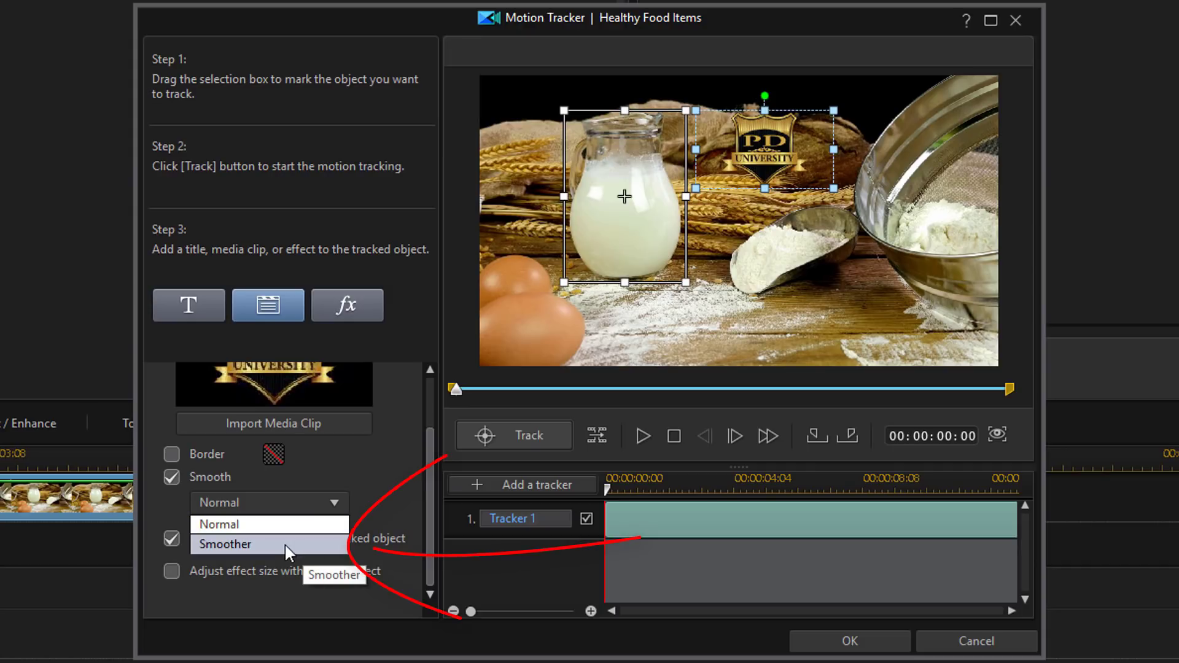
Set Smooth to Smoother and play the clip to watch the logo follow the jug
left_click(285, 543)
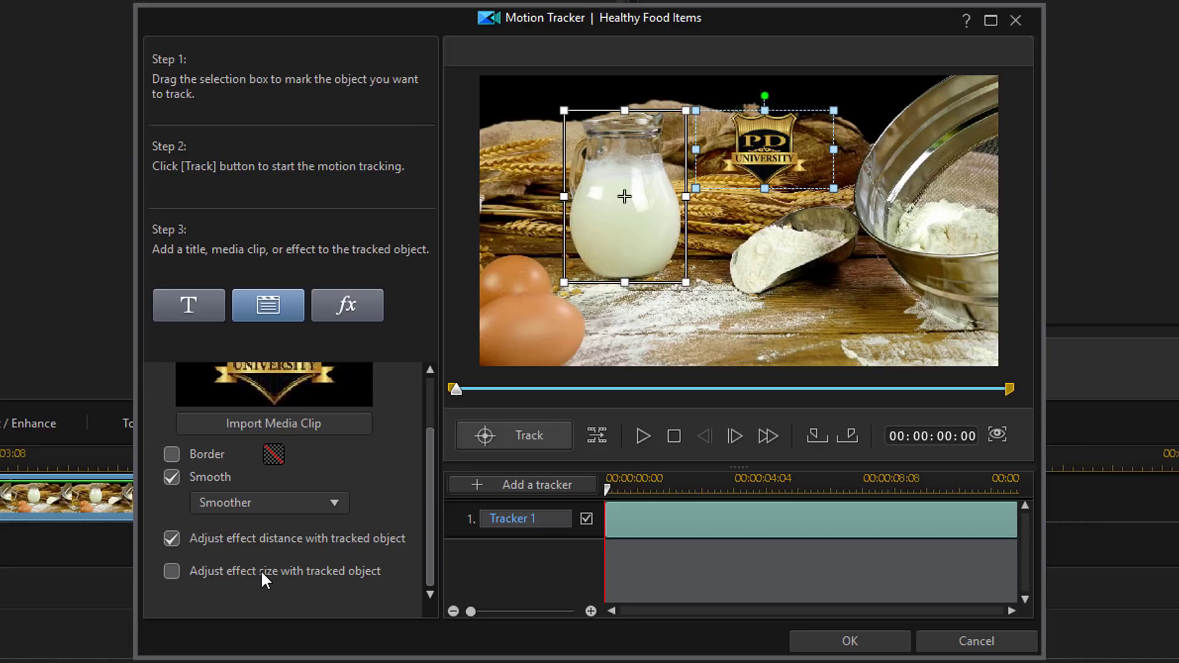
scroll(430, 460, "up", 2)
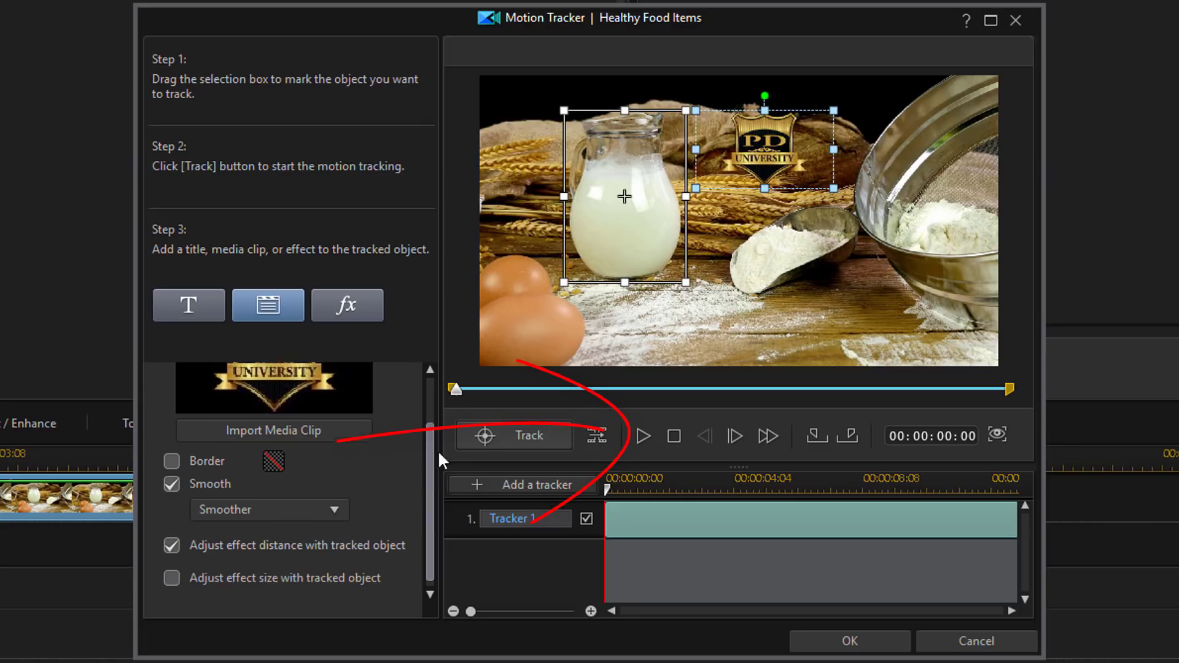
left_click(642, 436)
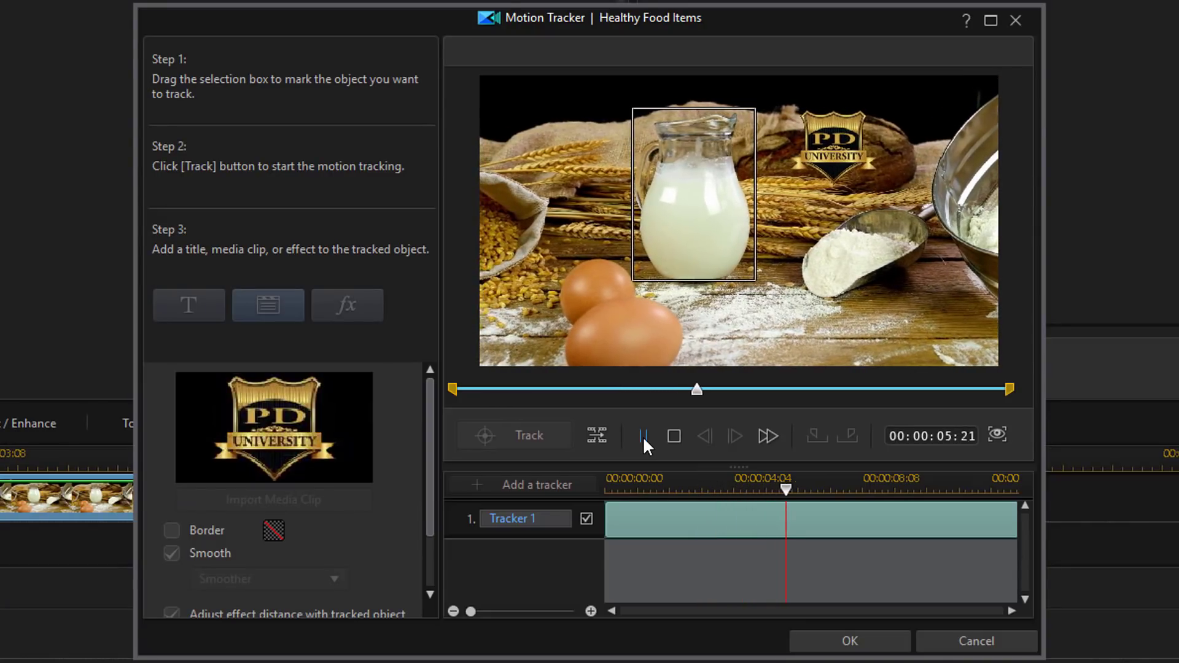
Pause the preview at 00:00:06:04 and switch to attaching an effect instead of the logo
left_click(642, 436)
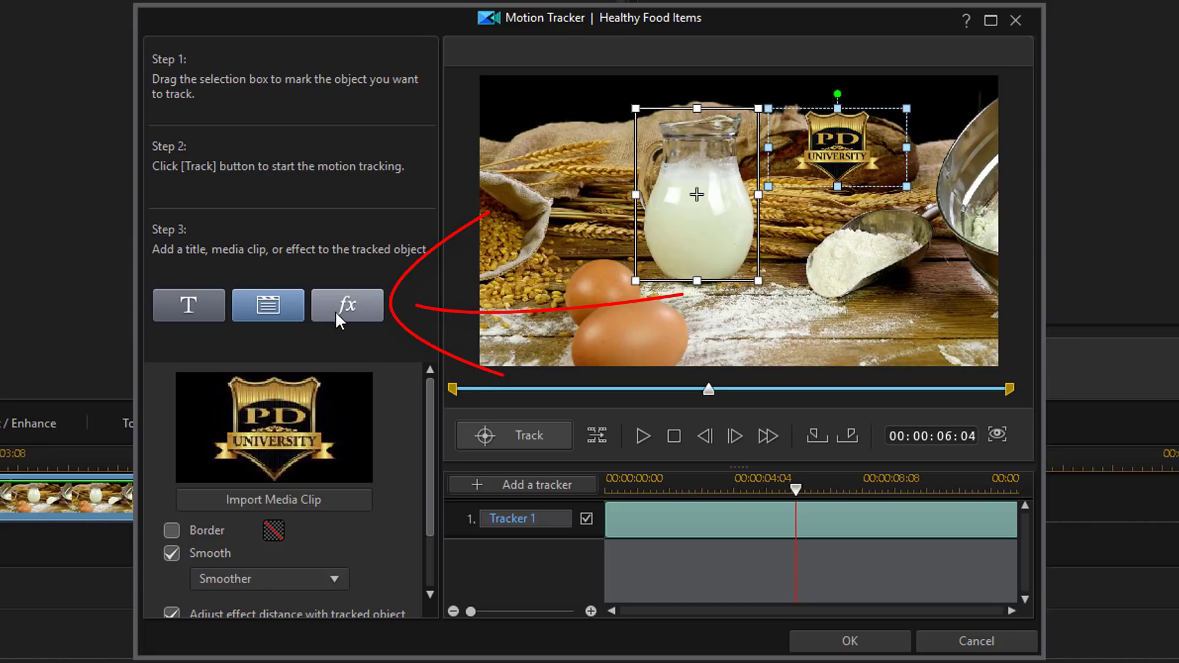
left_click(335, 312)
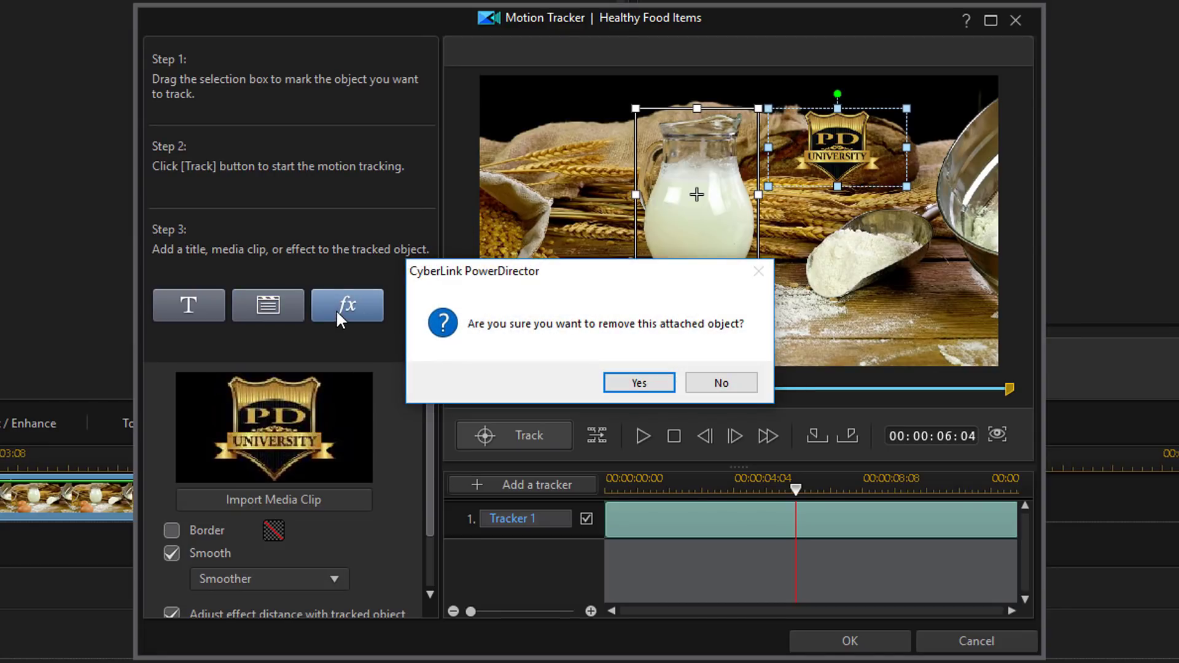
Confirm removing the attached logo, rewind the preview to the clip start, and open the effect list
left_click(639, 383)
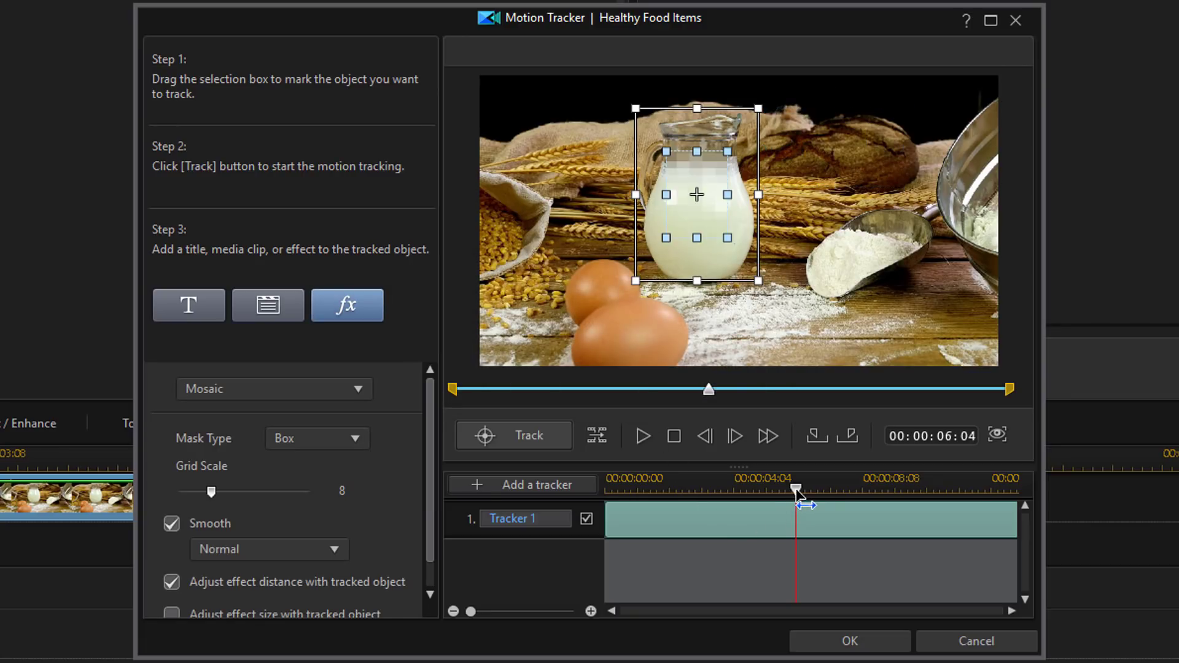
left_click_drag(796, 491, 606, 491)
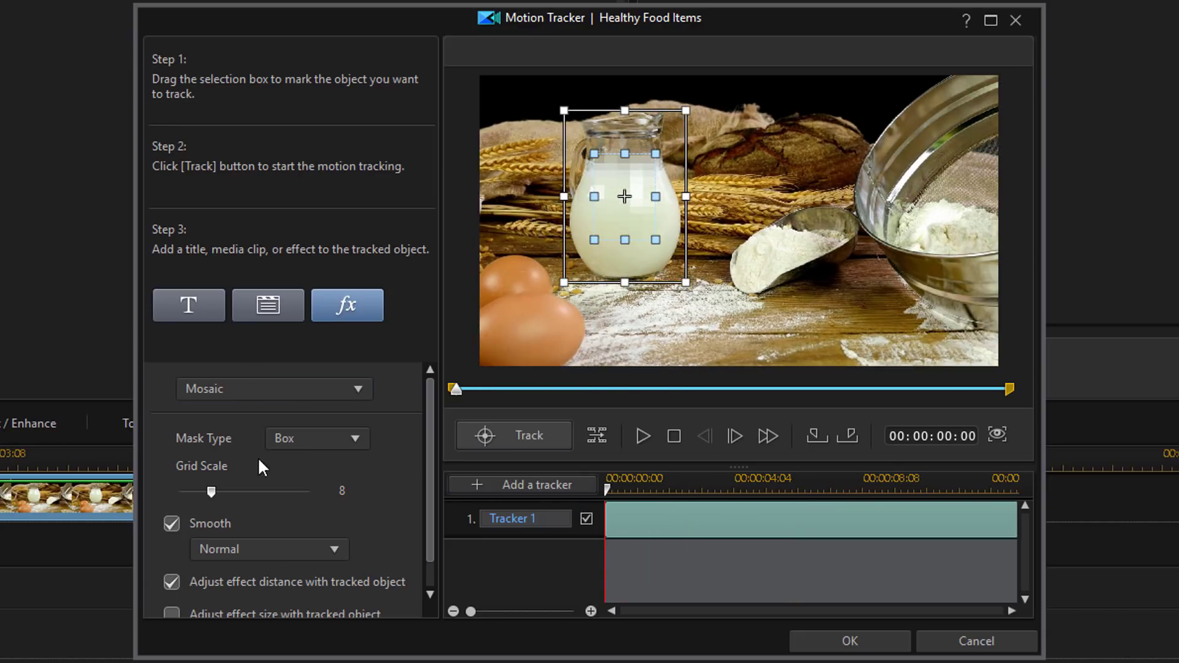
left_click(238, 394)
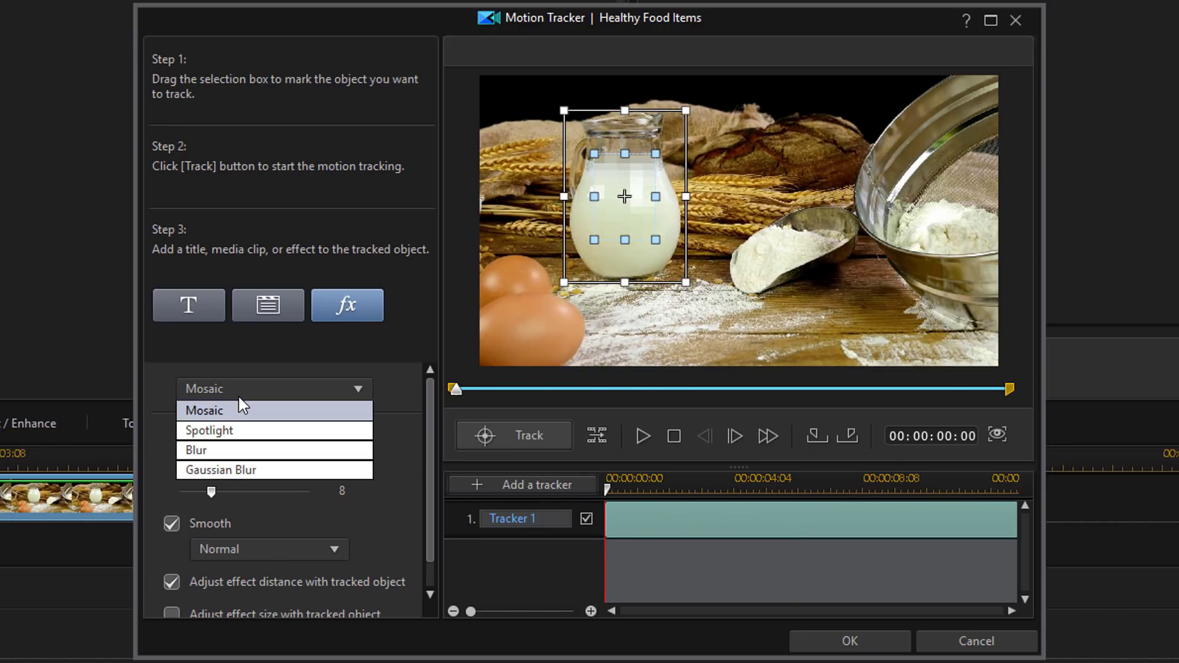
Apply a Box-mask Blur to the jug and stretch the blur area to the tracker box corners
left_click(272, 459)
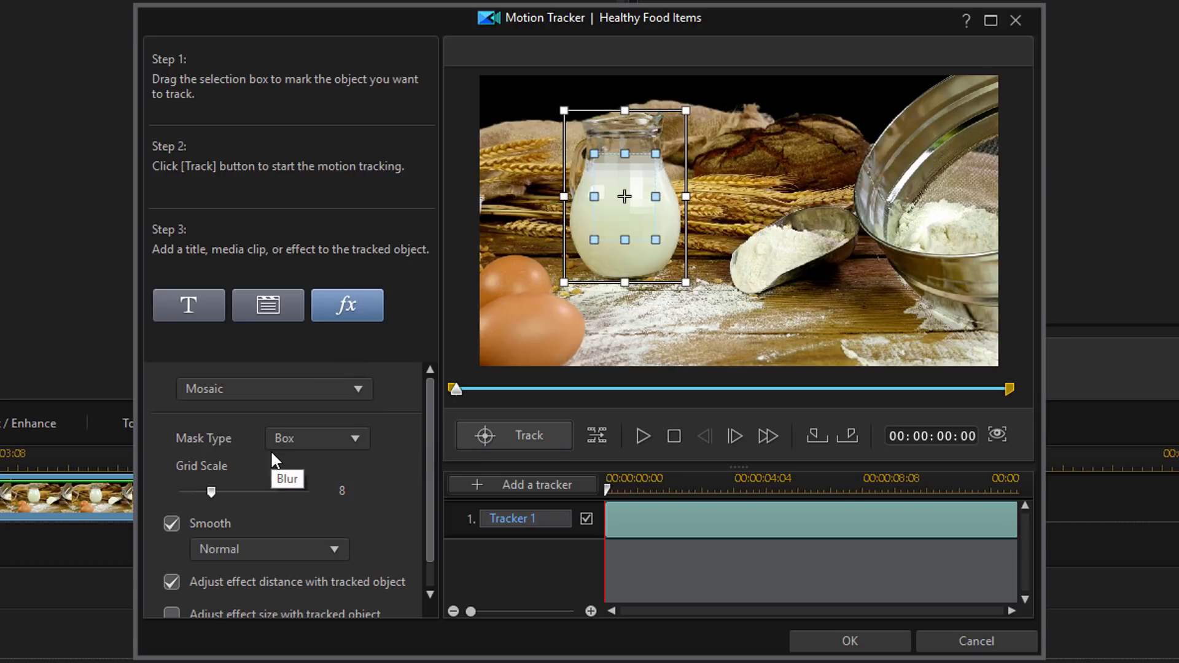
left_click(357, 440)
left_click(350, 458)
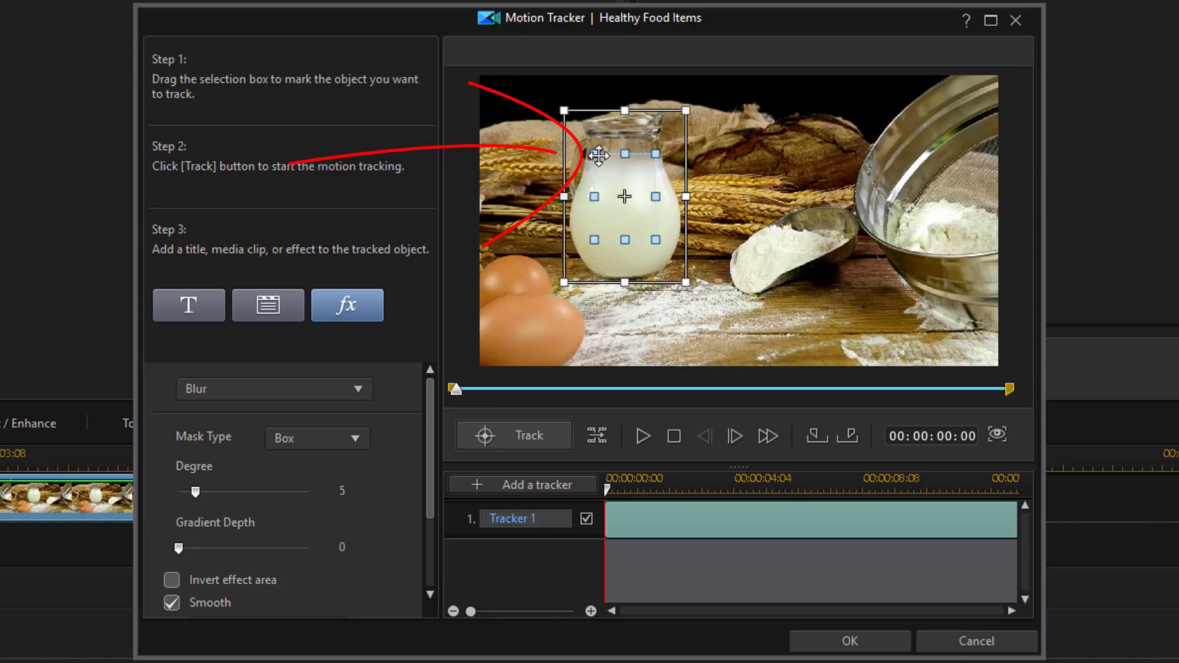
left_click_drag(595, 154, 567, 111)
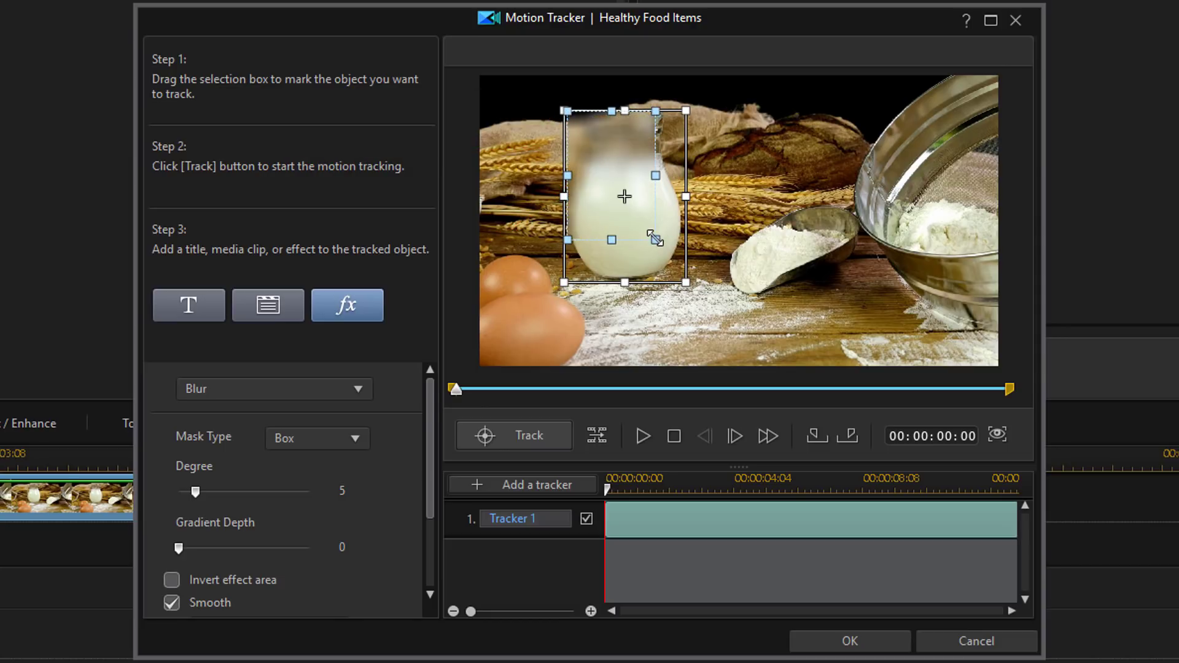
left_click_drag(656, 240, 686, 283)
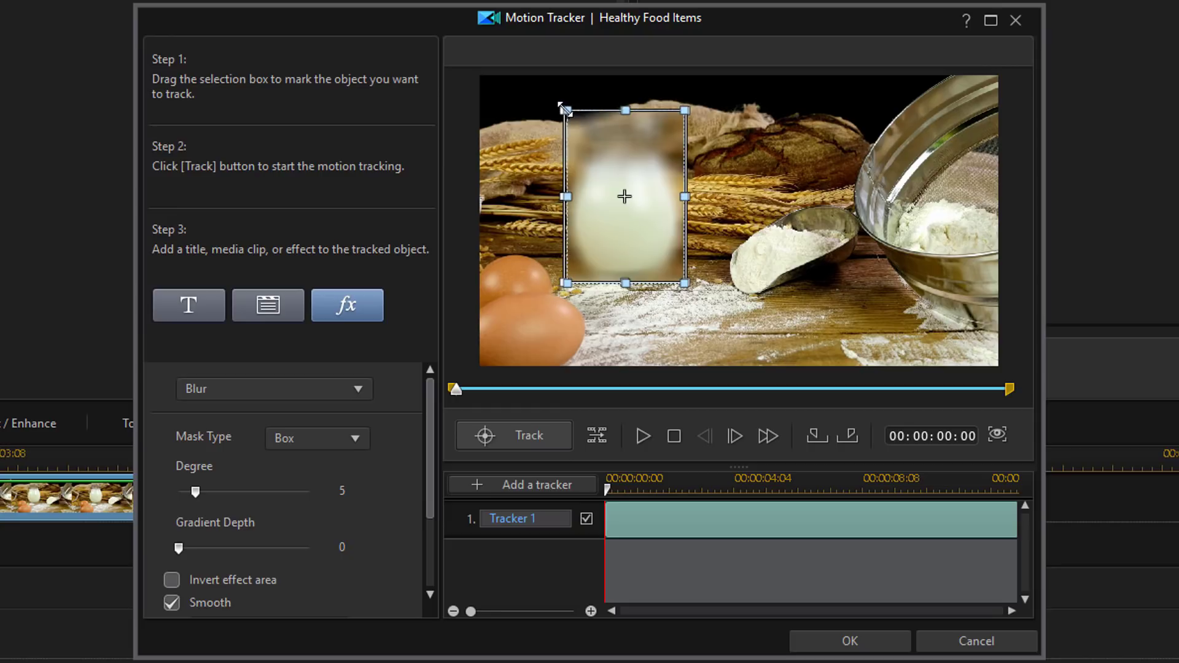
Align the blur box with the tracked jug and set blur Degree back to 5
left_click_drag(565, 112, 564, 111)
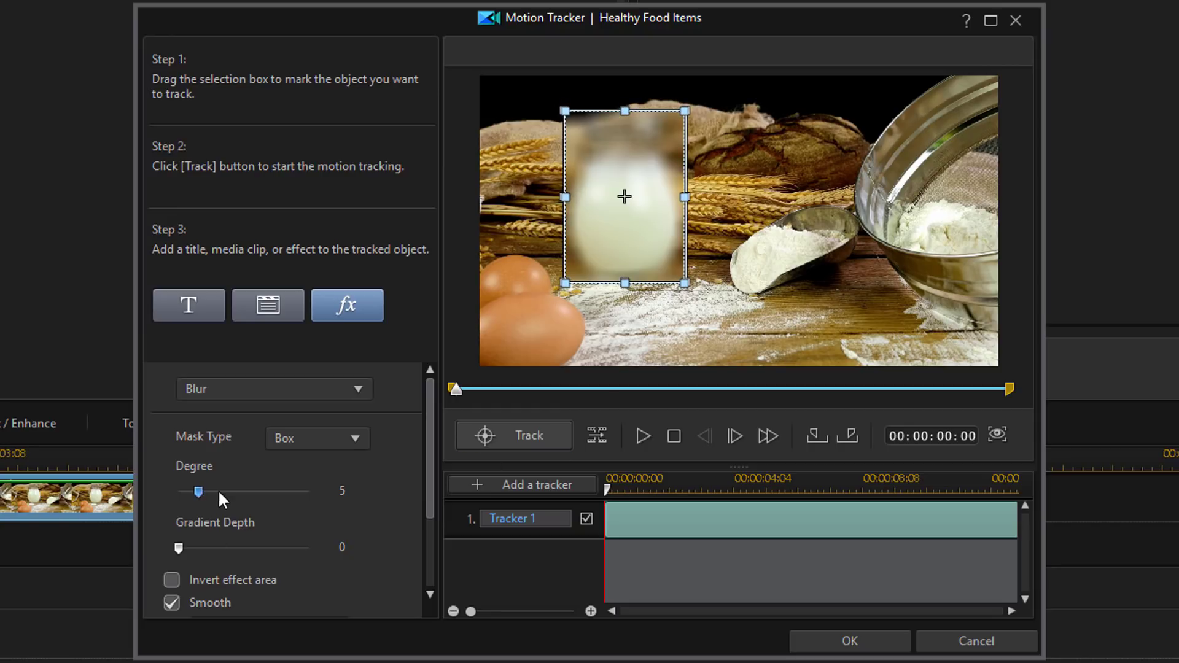
left_click(234, 491)
left_click_drag(234, 491, 160, 489)
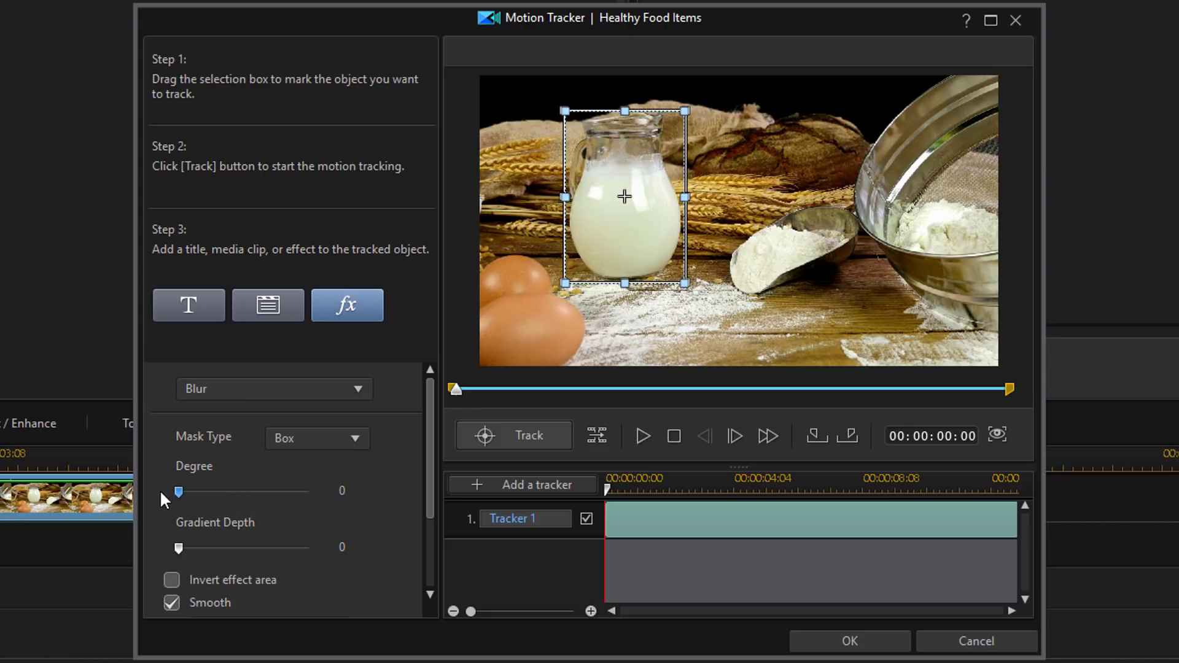
left_click(227, 549)
mouse_move(315, 491)
type("5")
key("Return")
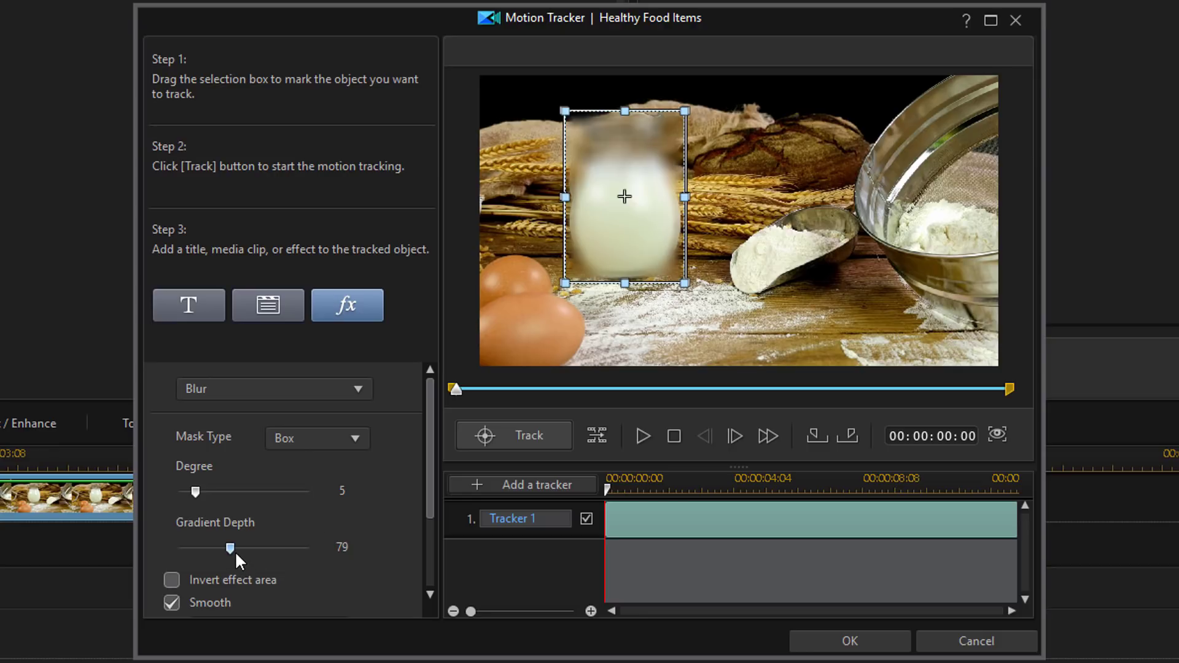
Set Gradient Depth to 0, keep Invert effect area off, and choose Smoother smoothing
left_click_drag(203, 549, 155, 552)
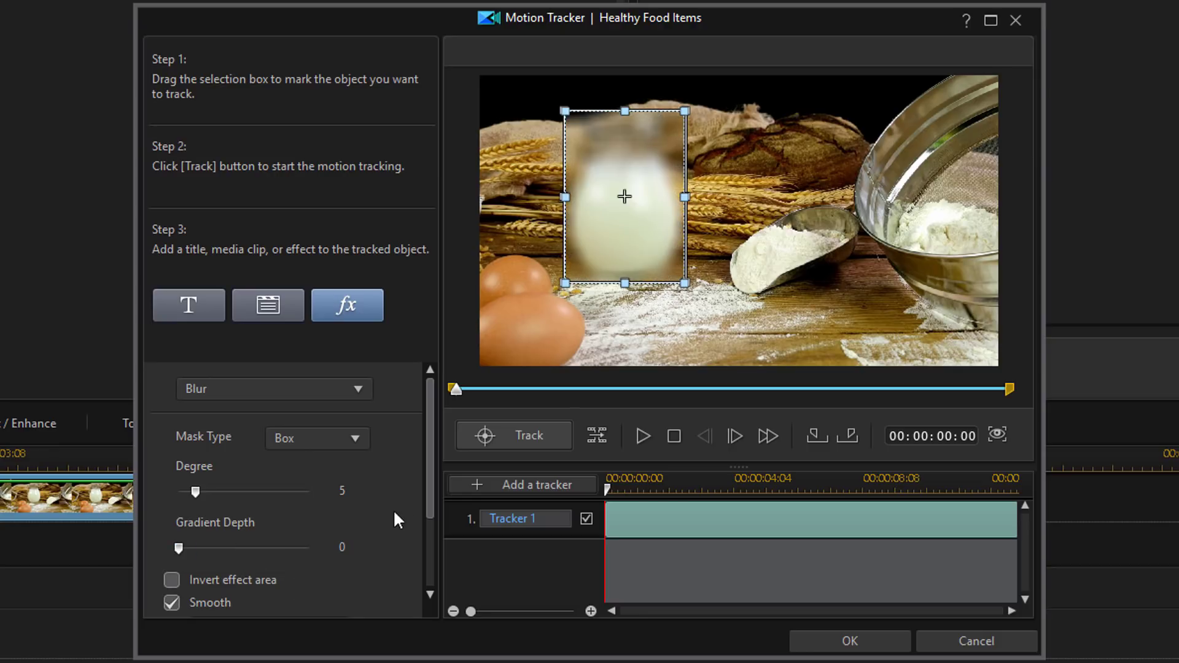
left_click_drag(425, 469, 426, 540)
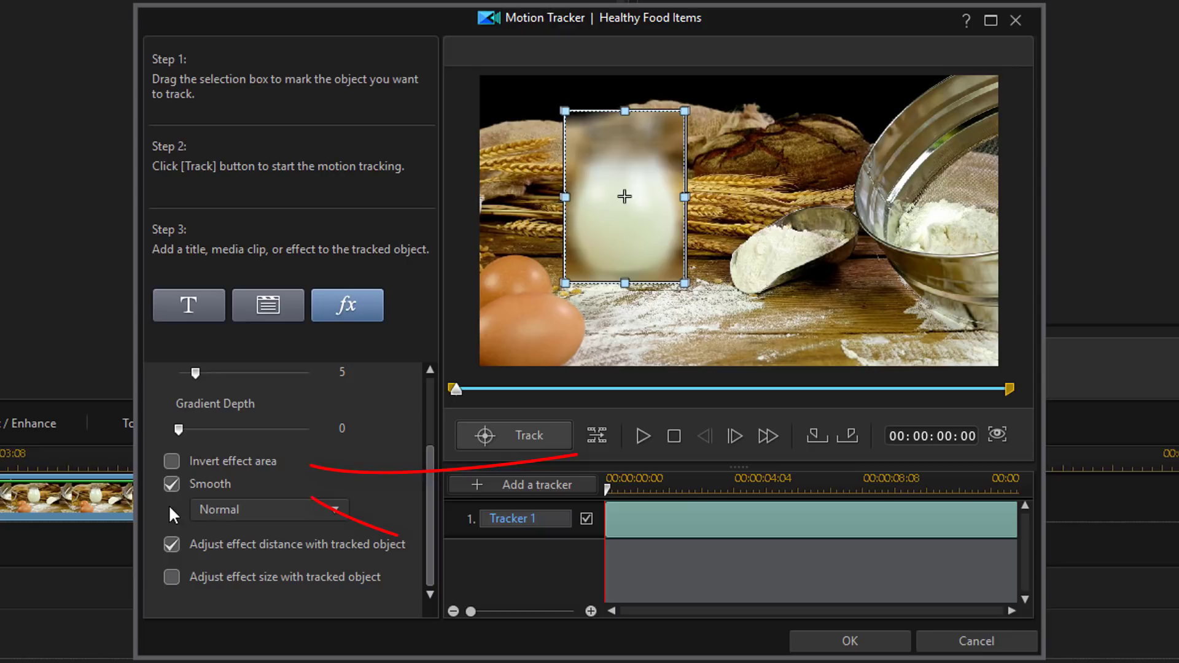
left_click(171, 461)
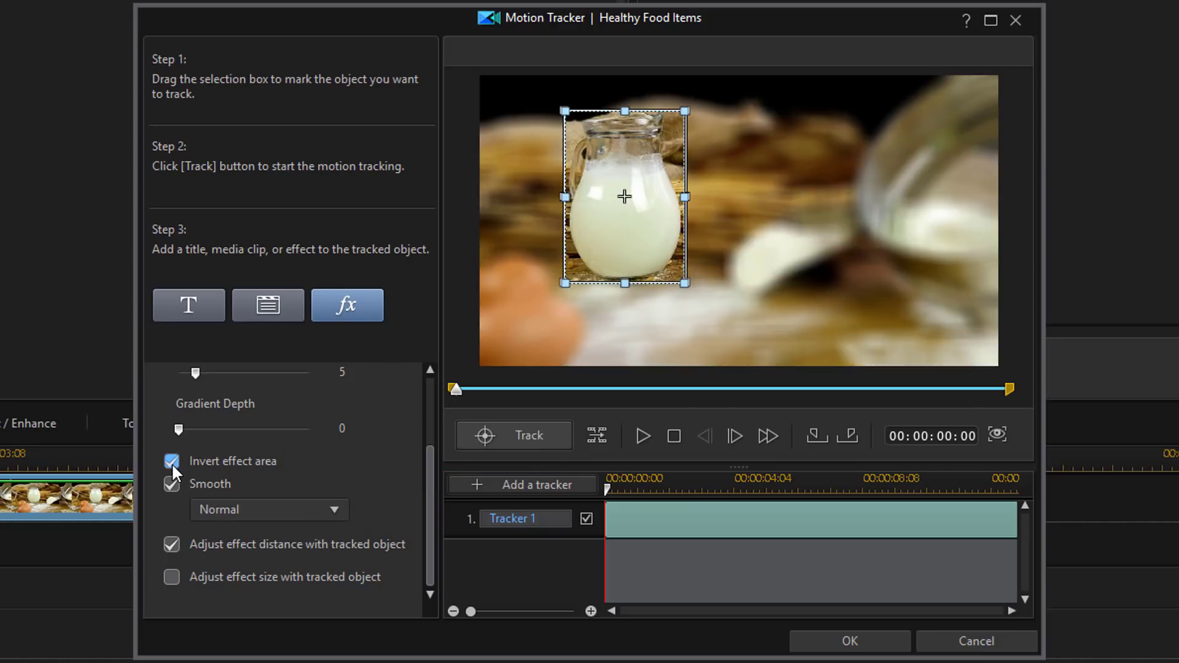
left_click(171, 461)
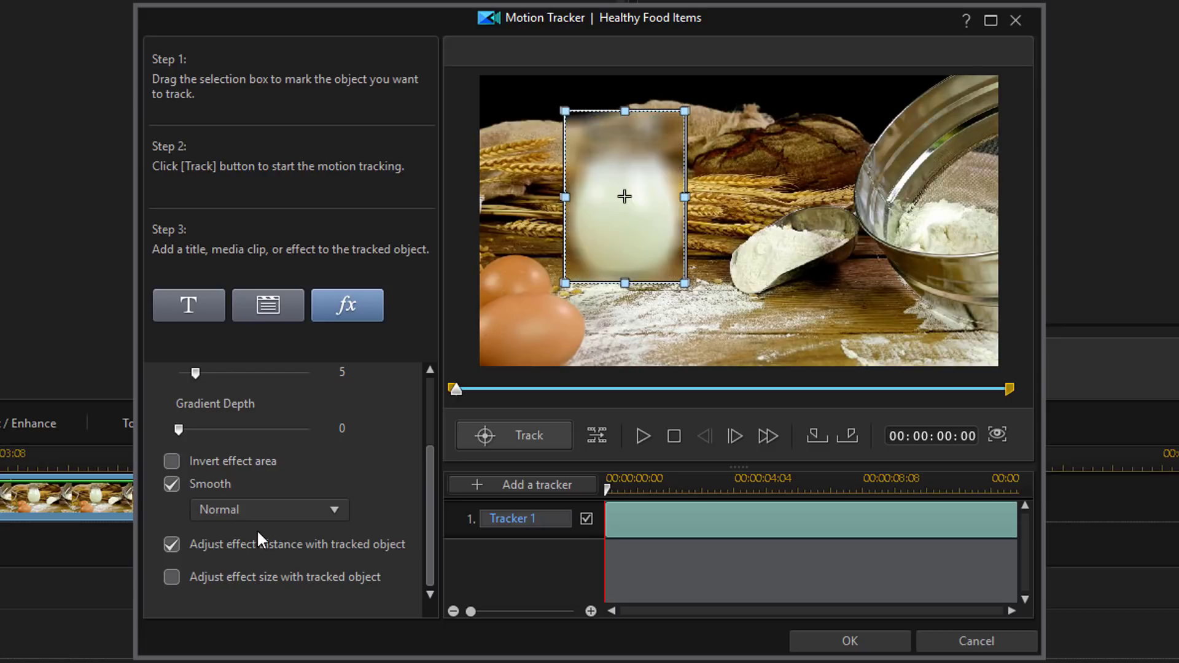
left_click(335, 507)
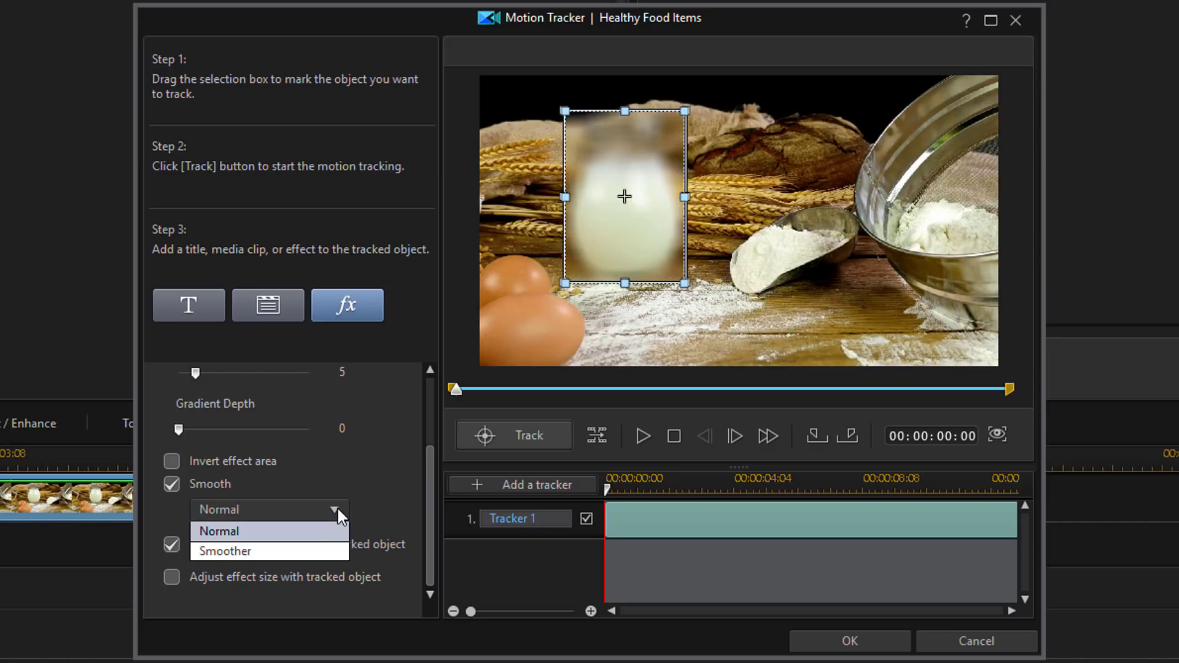
left_click(301, 553)
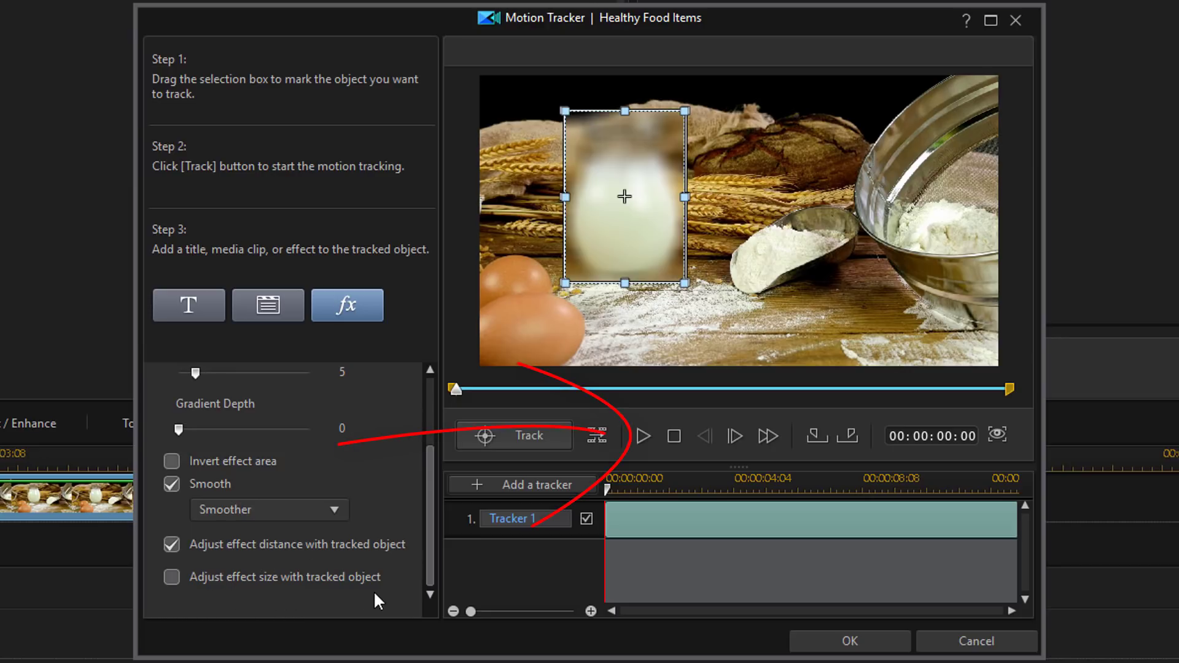
left_click_drag(428, 532, 429, 462)
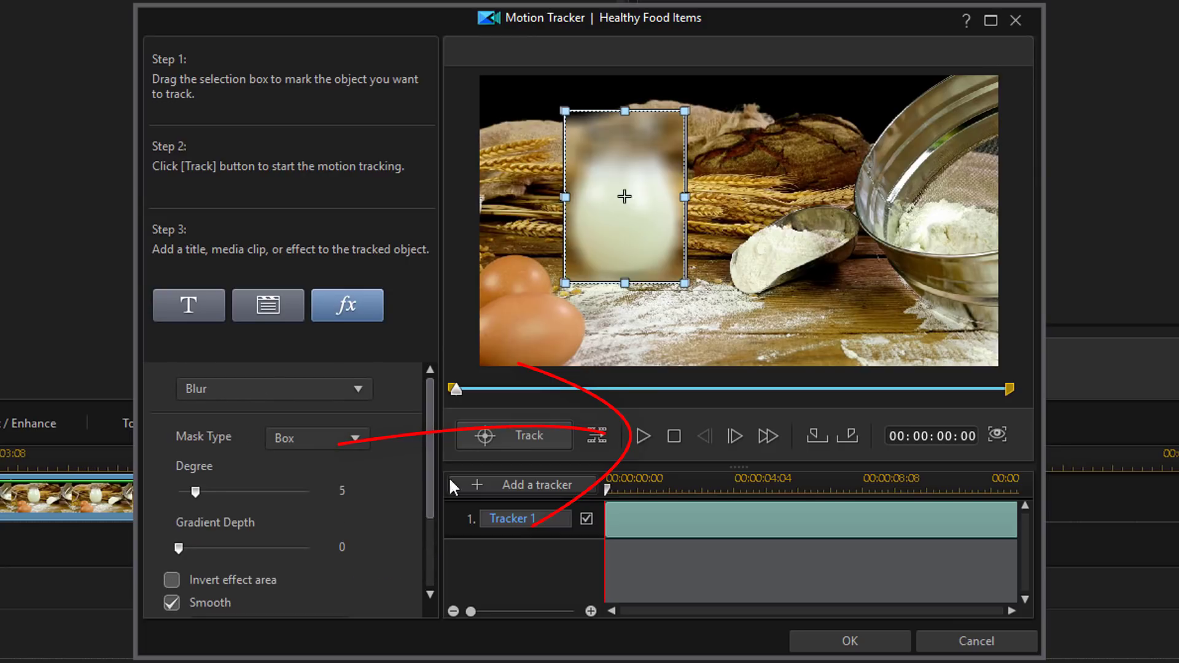
left_click(640, 435)
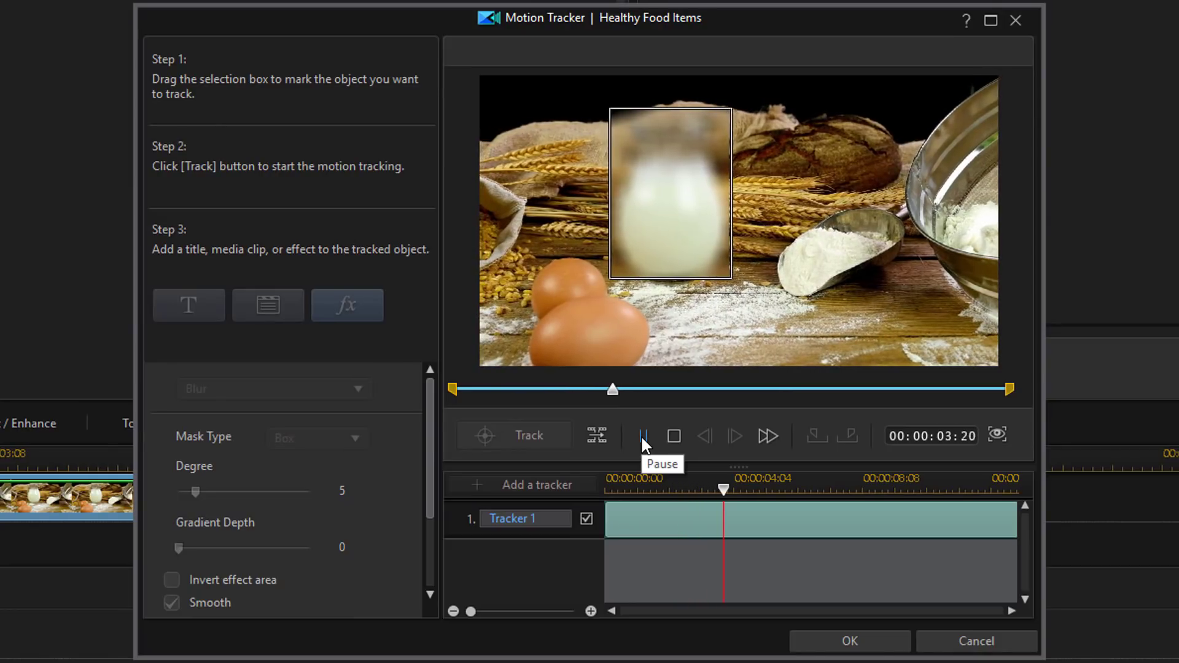
left_click(642, 435)
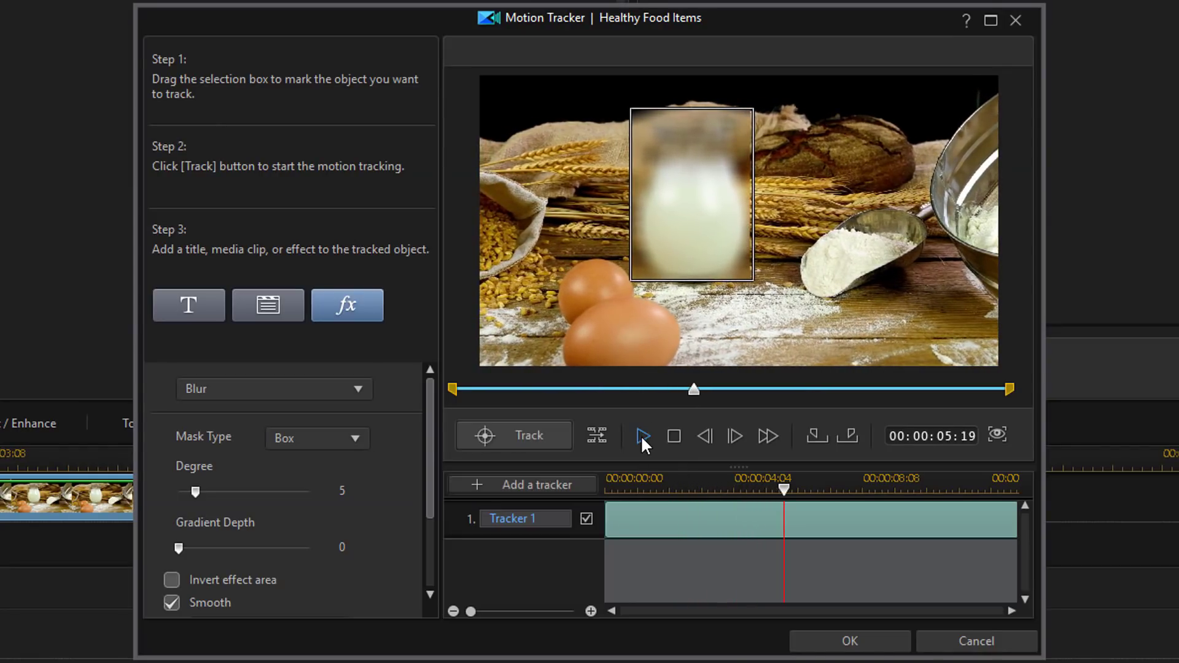
left_click_drag(694, 402, 413, 403)
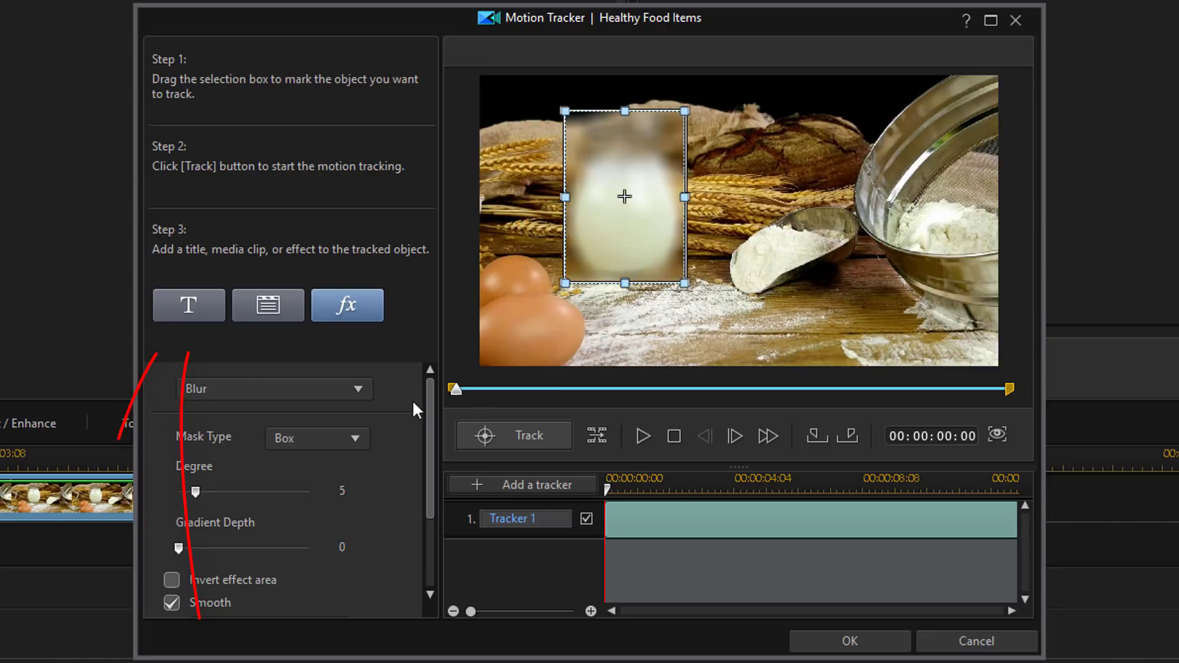
left_click(178, 310)
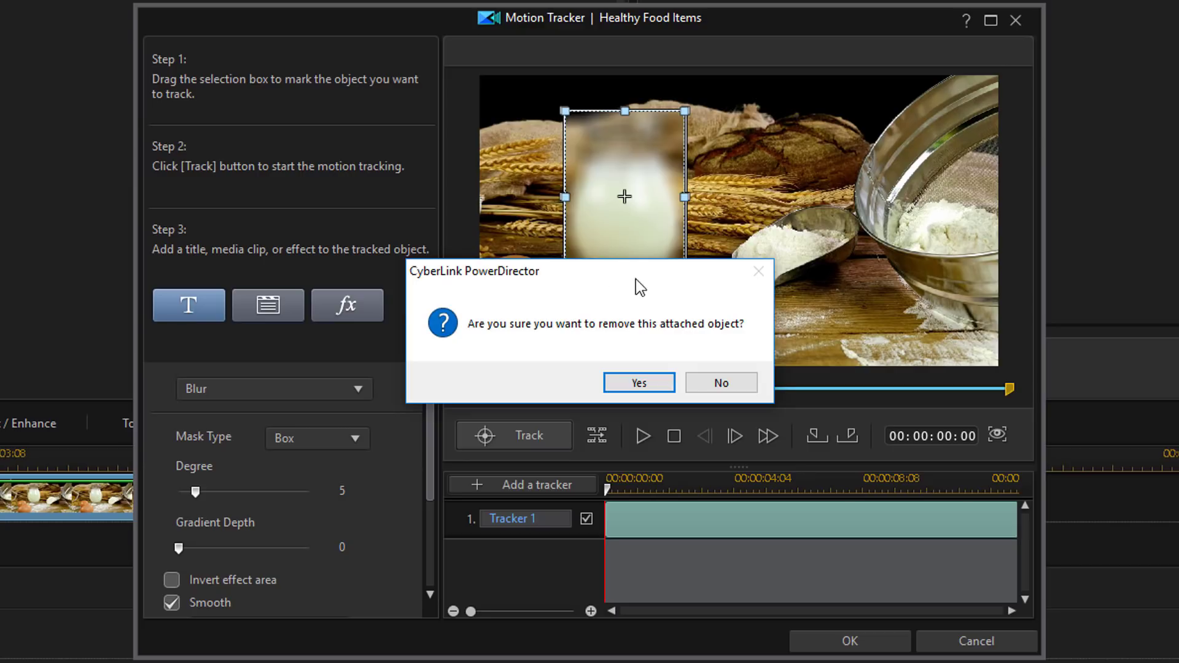
left_click(639, 383)
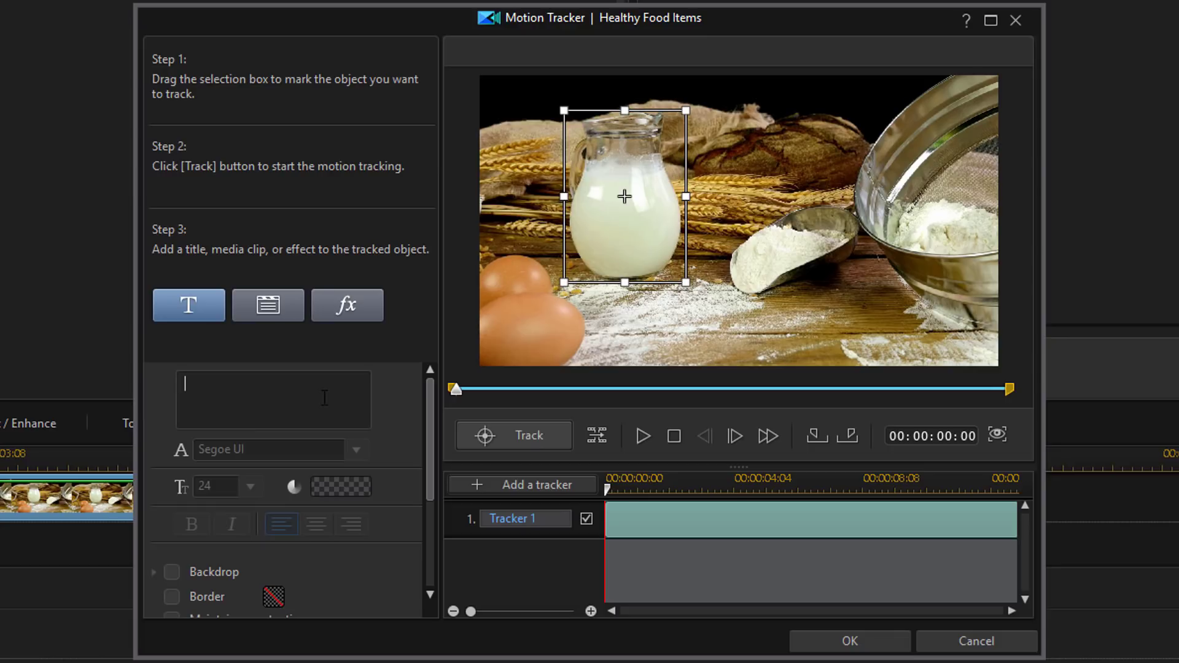
type("MILK")
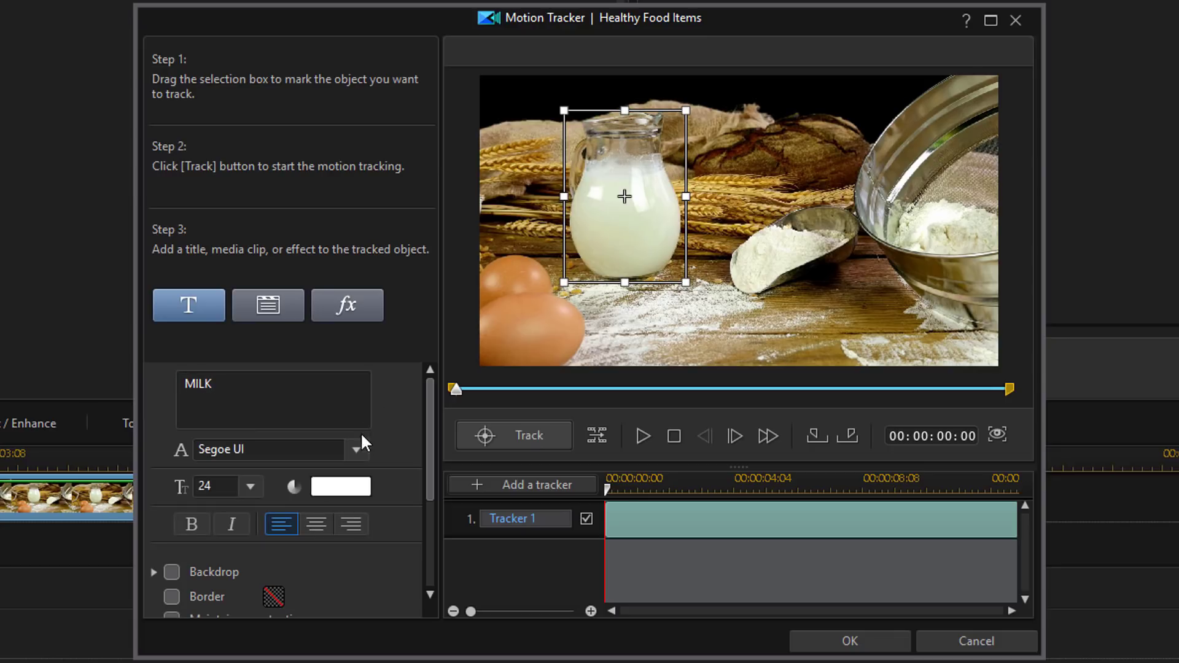
left_click(364, 450)
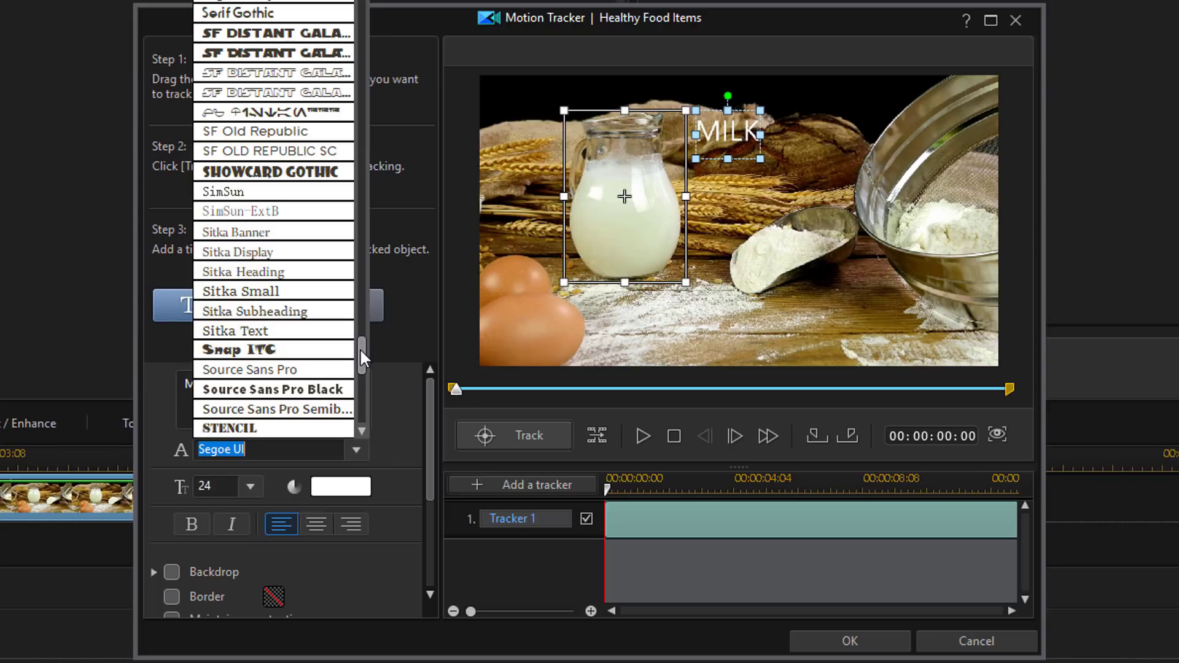
left_click(285, 428)
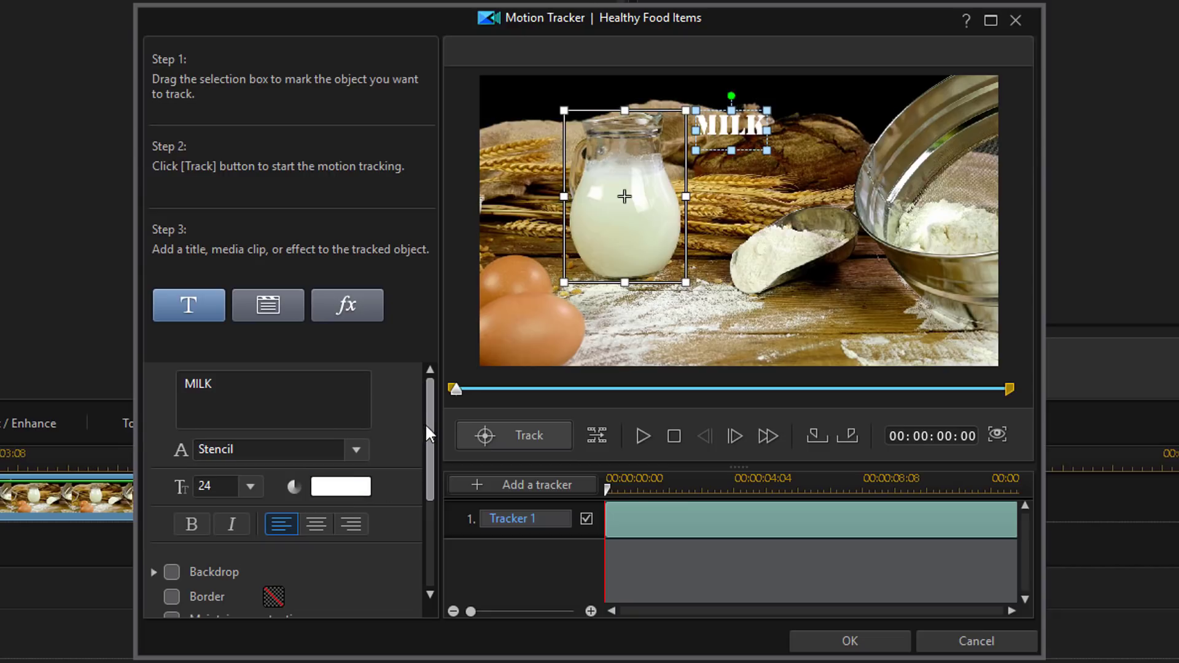
left_click_drag(425, 423, 427, 523)
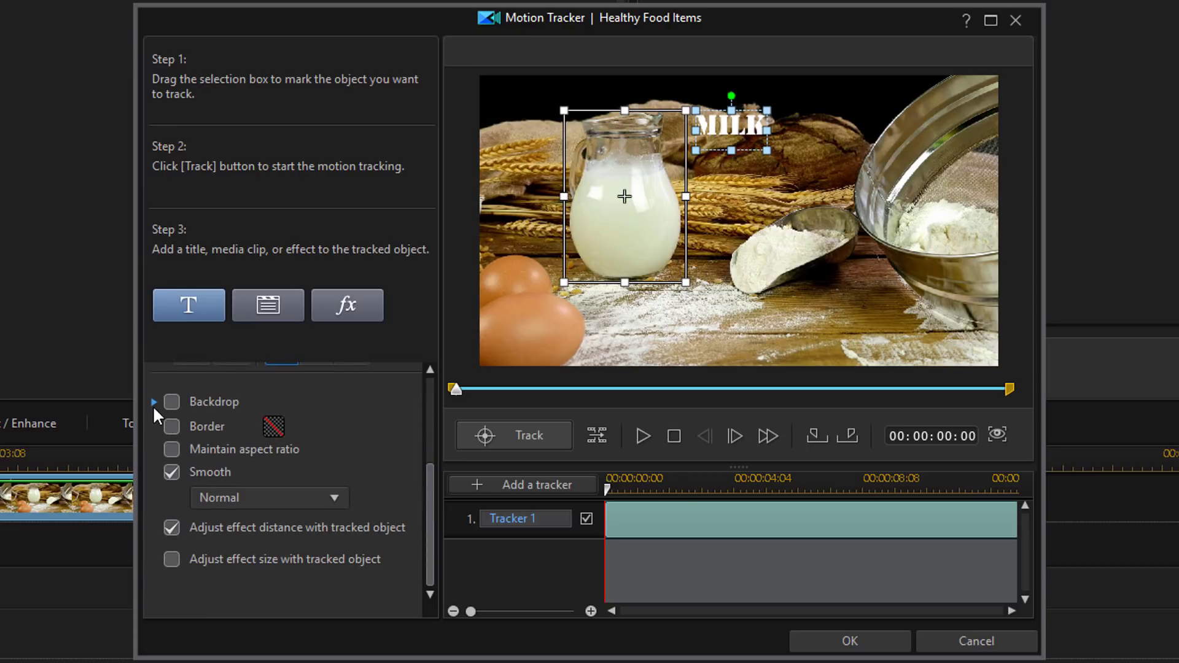
Review the backdrop options, then give the MILK title a black border
left_click(154, 404)
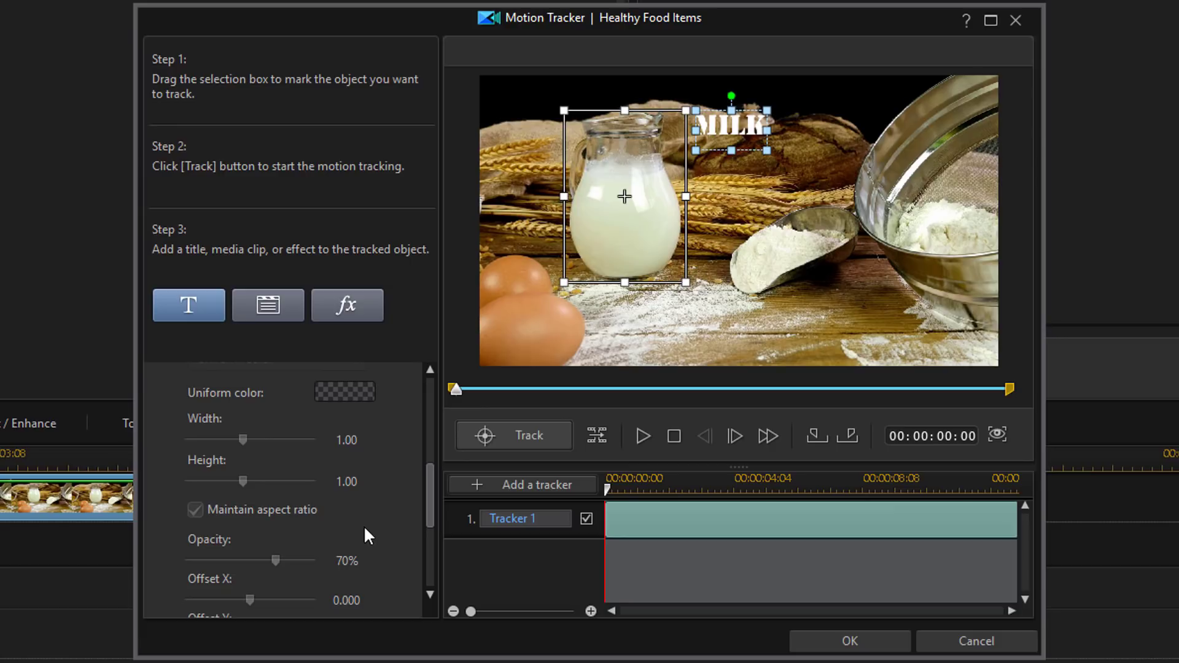
left_click_drag(429, 486, 433, 428)
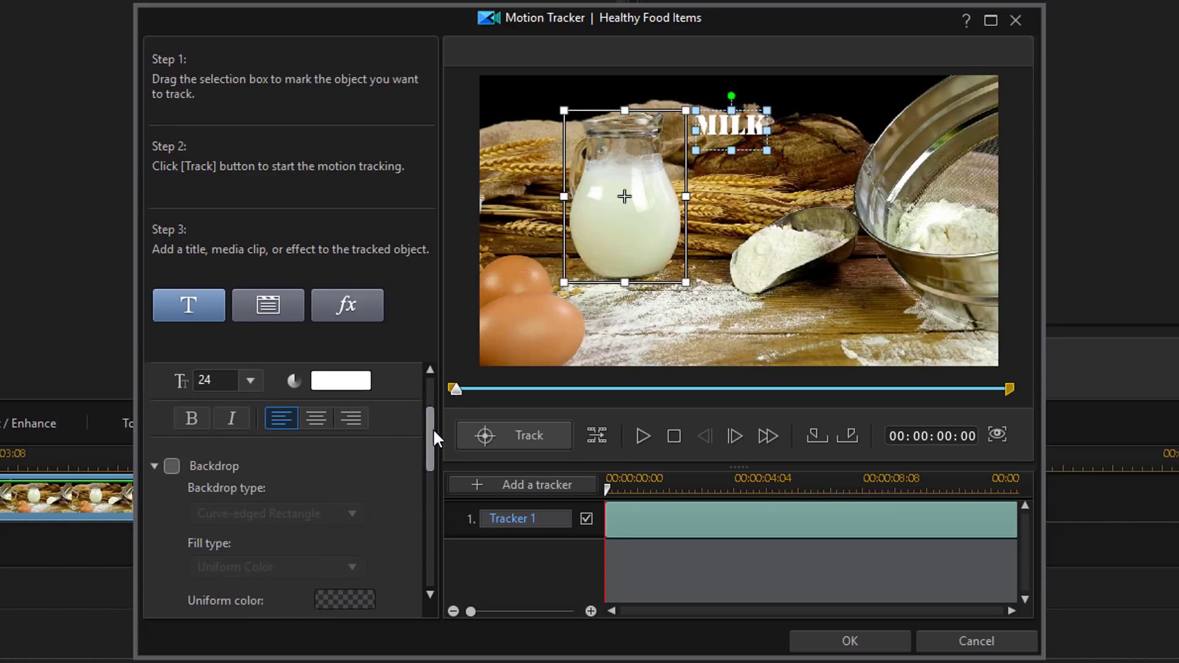
left_click(154, 468)
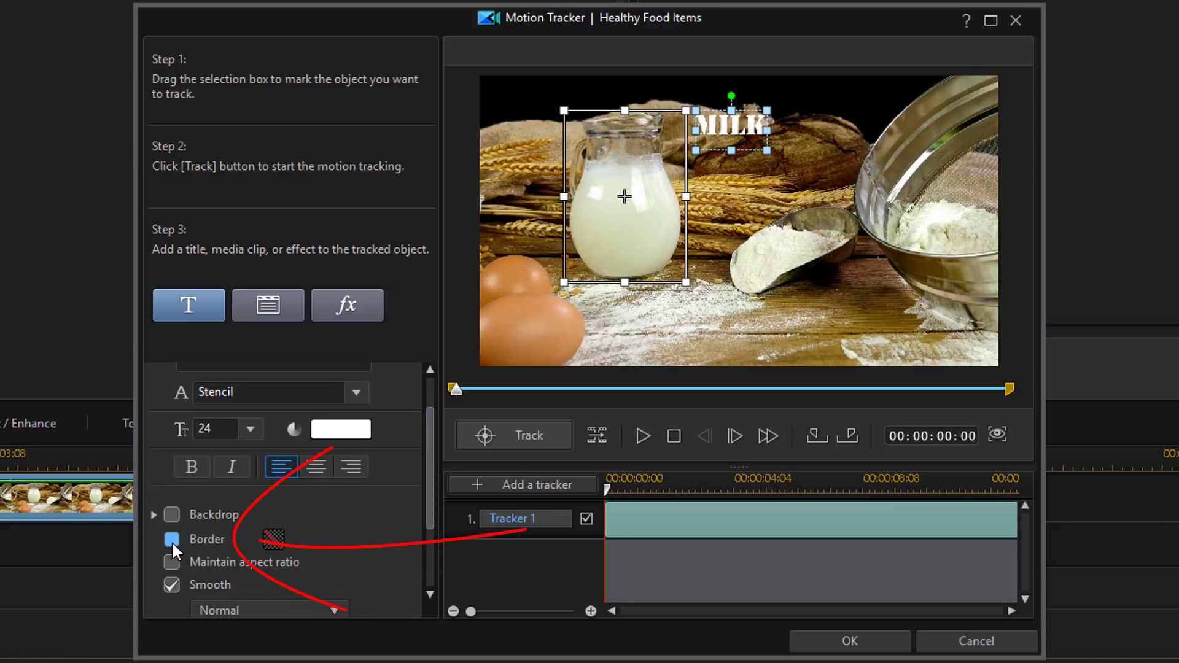
left_click(171, 541)
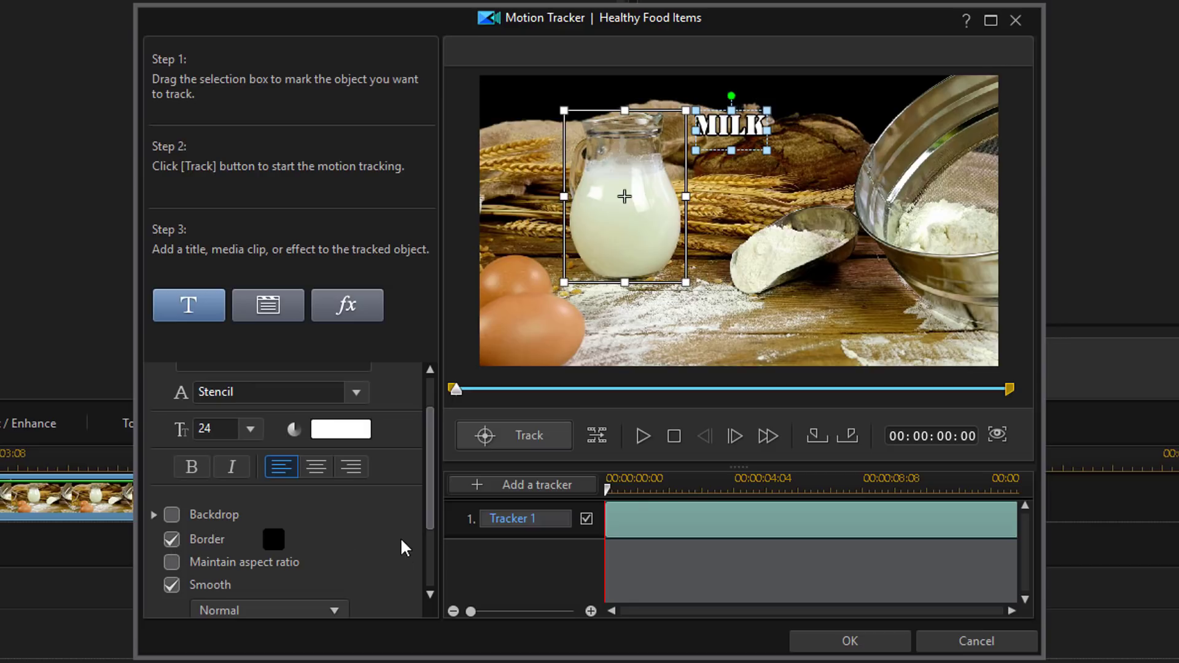
left_click(274, 539)
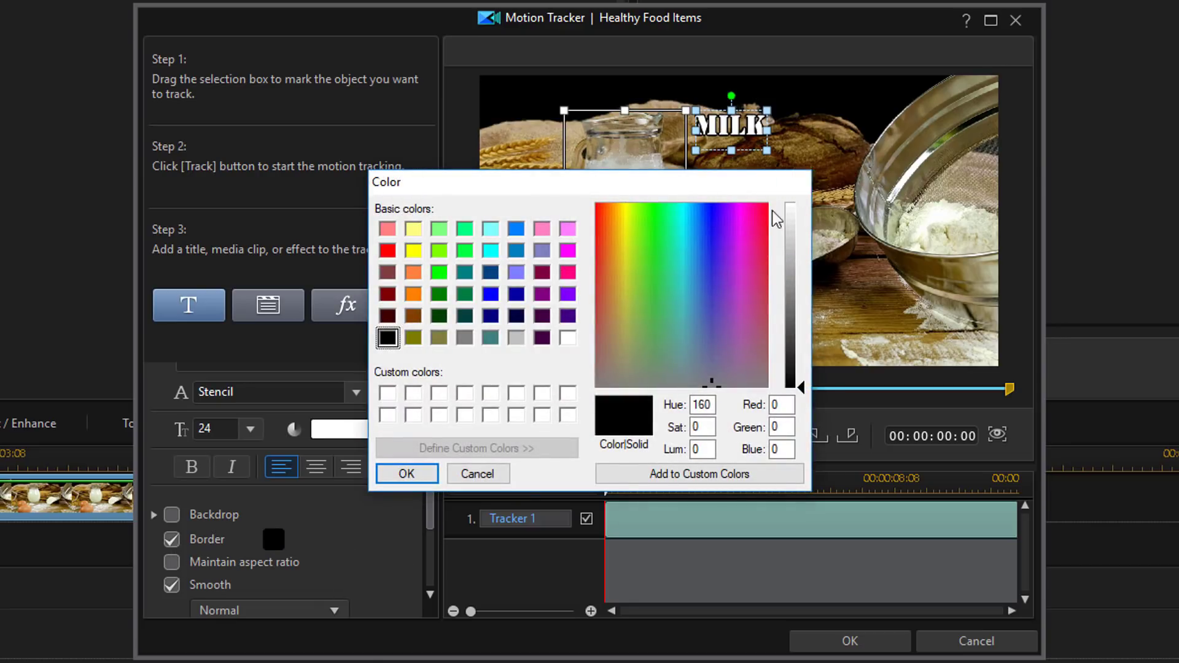
left_click(467, 473)
left_click_drag(433, 485, 430, 557)
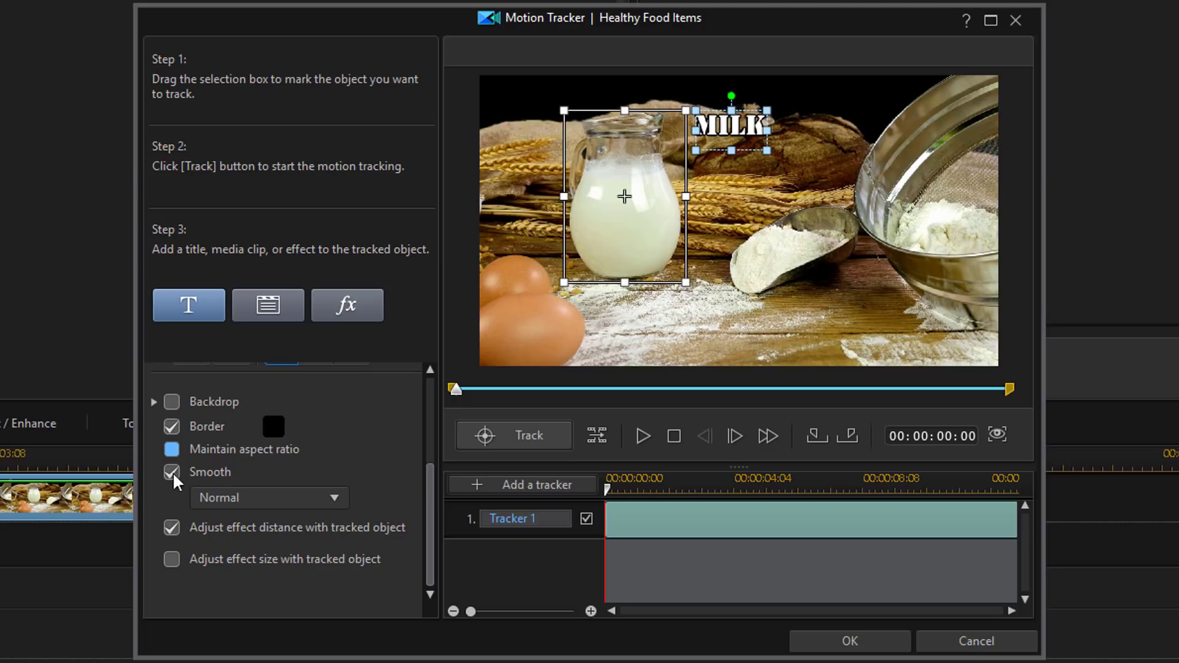
Set tracking smoothing to Smoother and enable Maintain aspect ratio
left_click(330, 495)
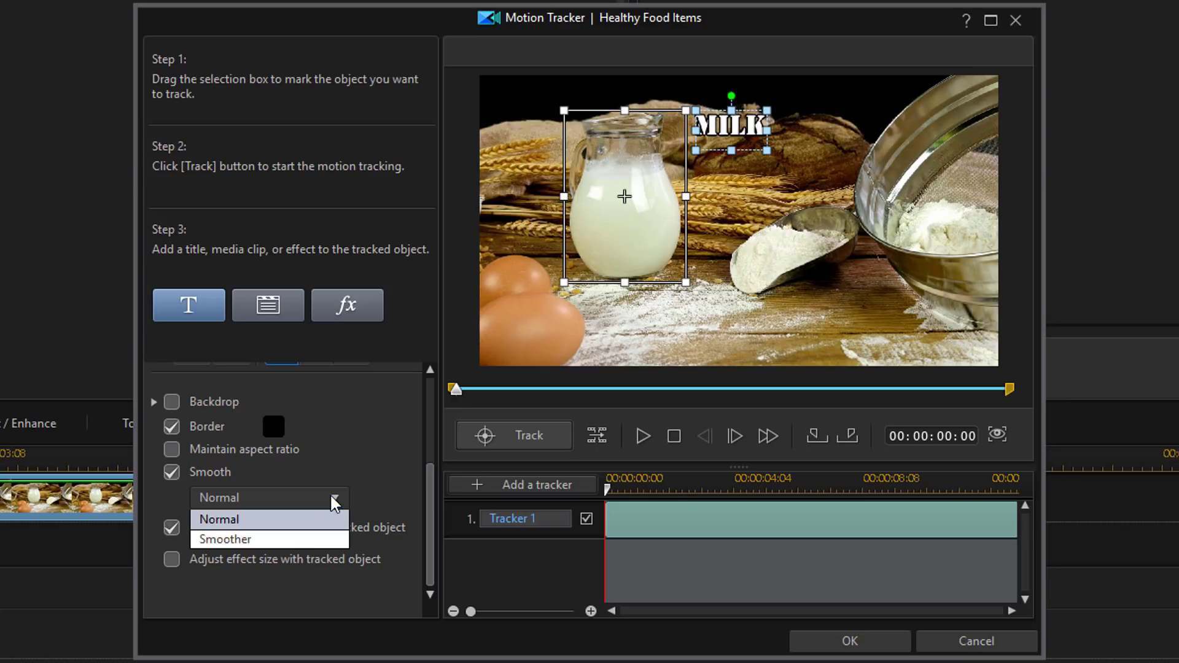
left_click(305, 541)
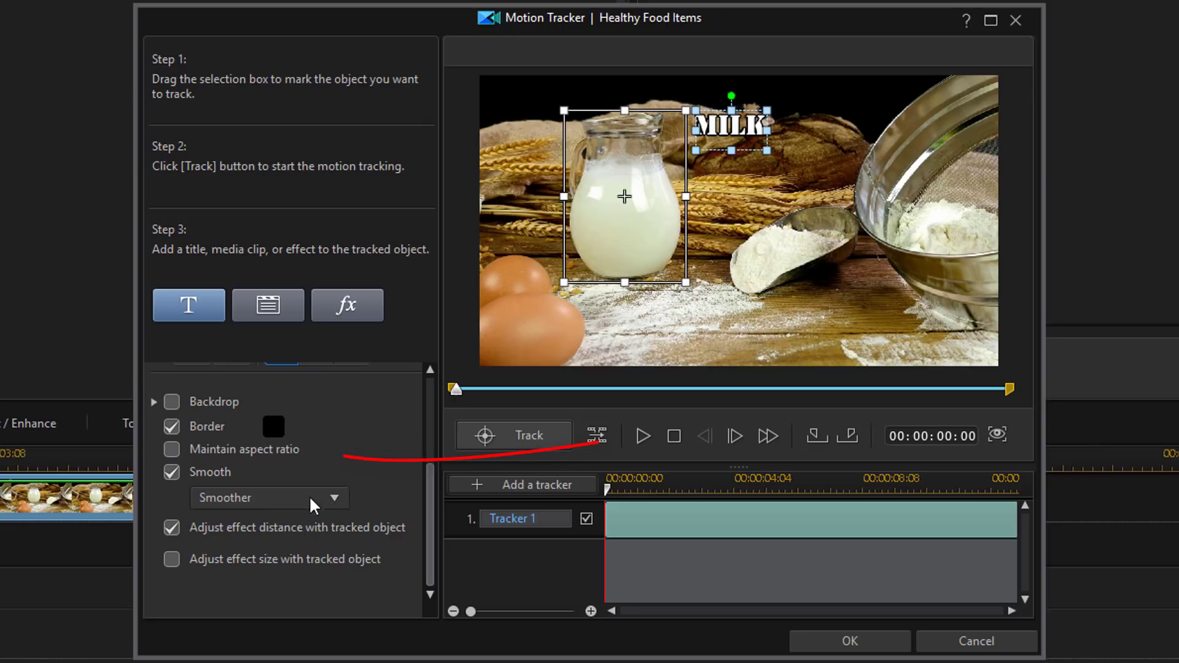
left_click(173, 449)
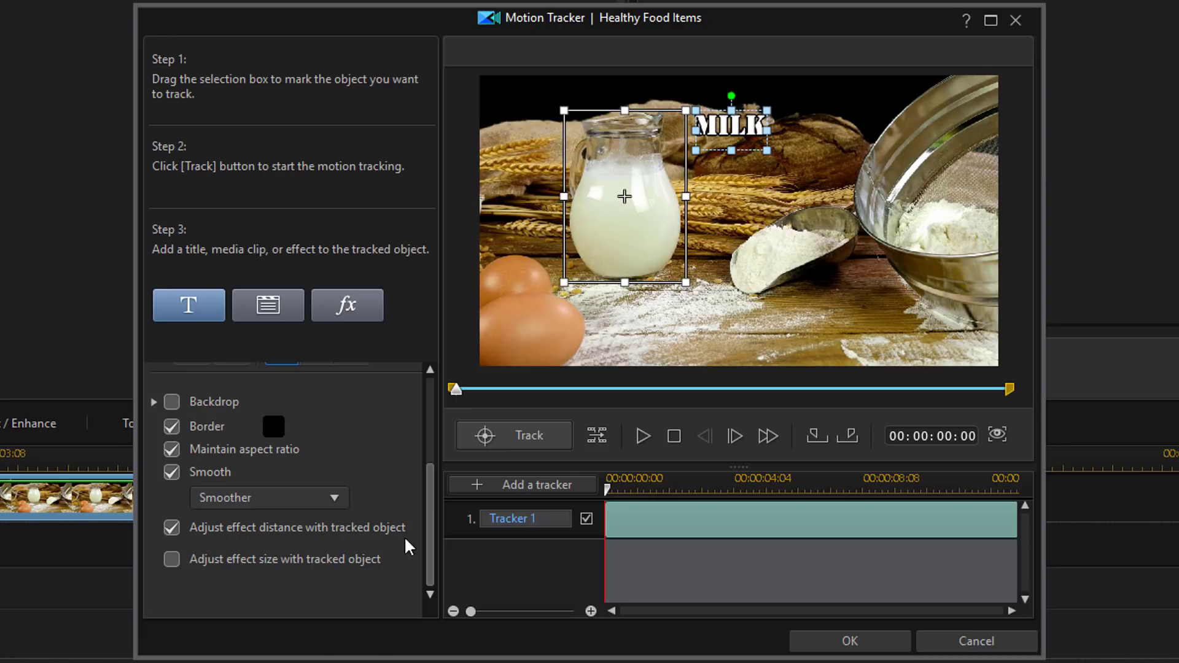
left_click_drag(421, 518, 426, 399)
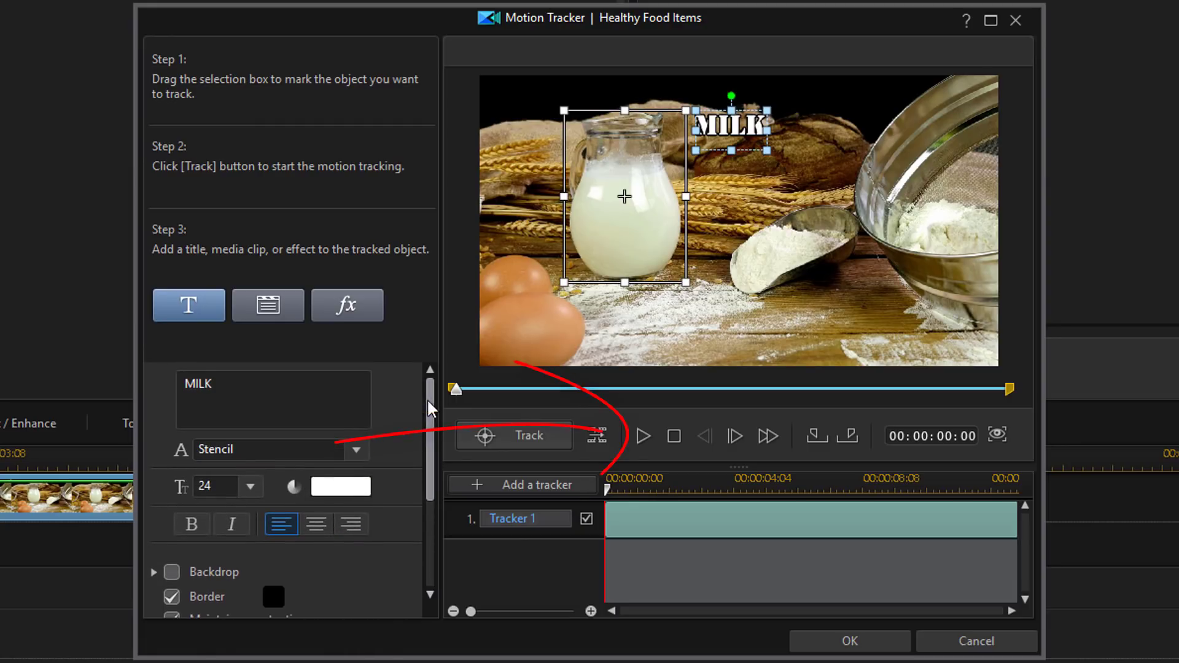
left_click(643, 434)
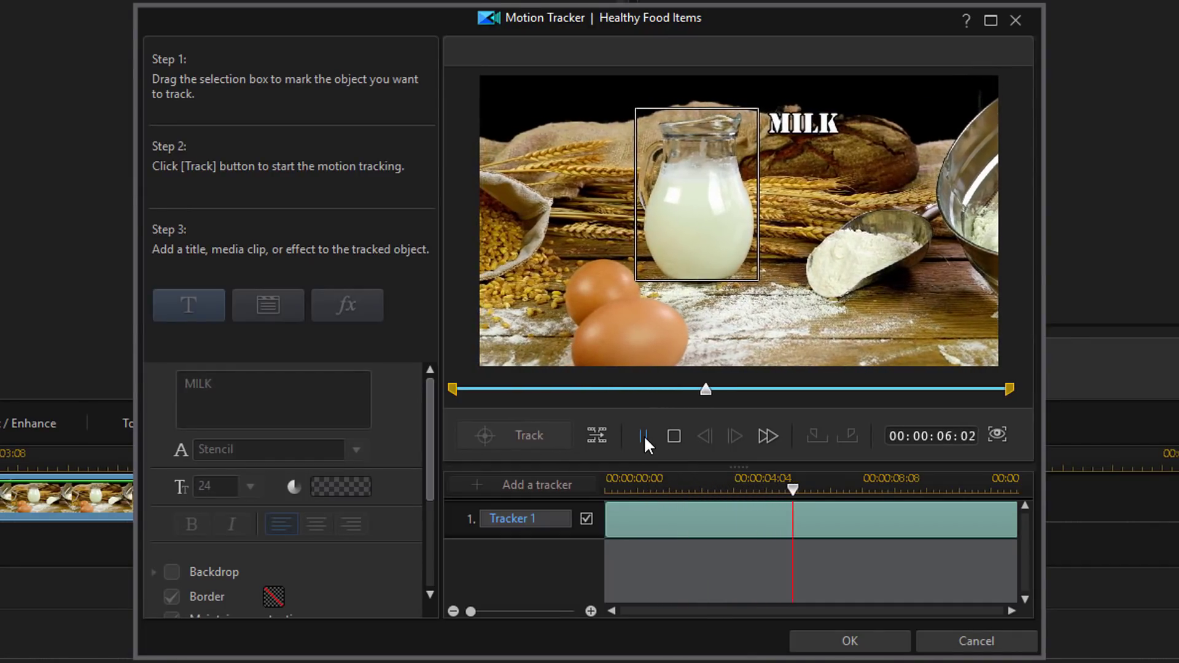
left_click(644, 434)
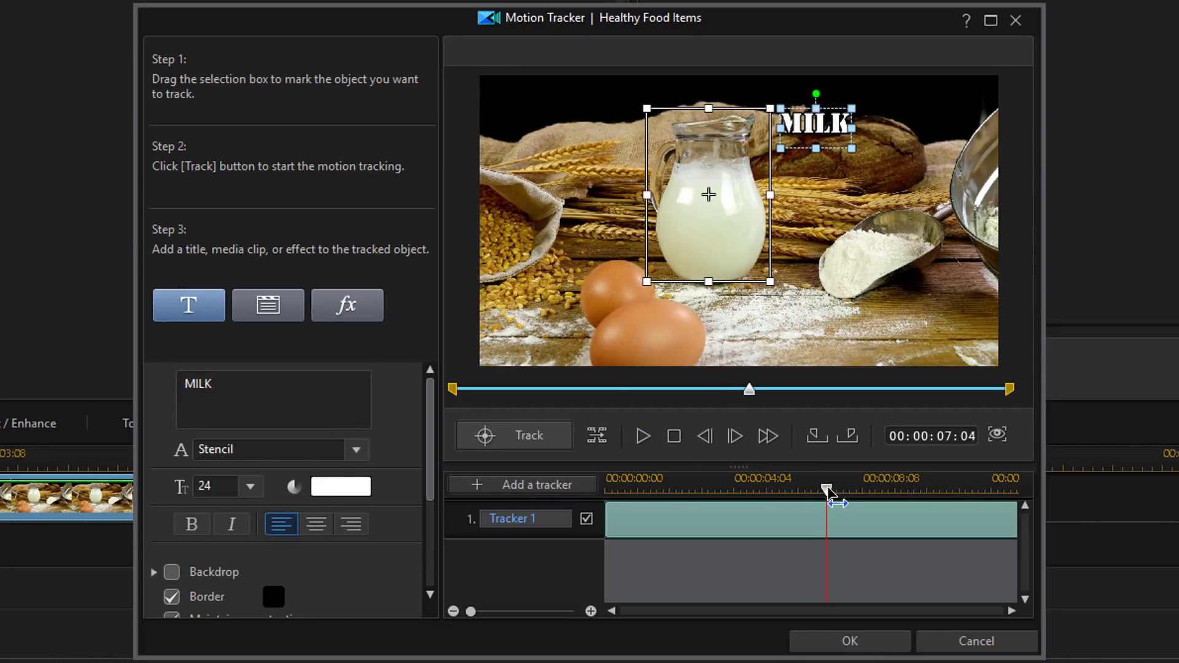
left_click_drag(827, 489, 607, 489)
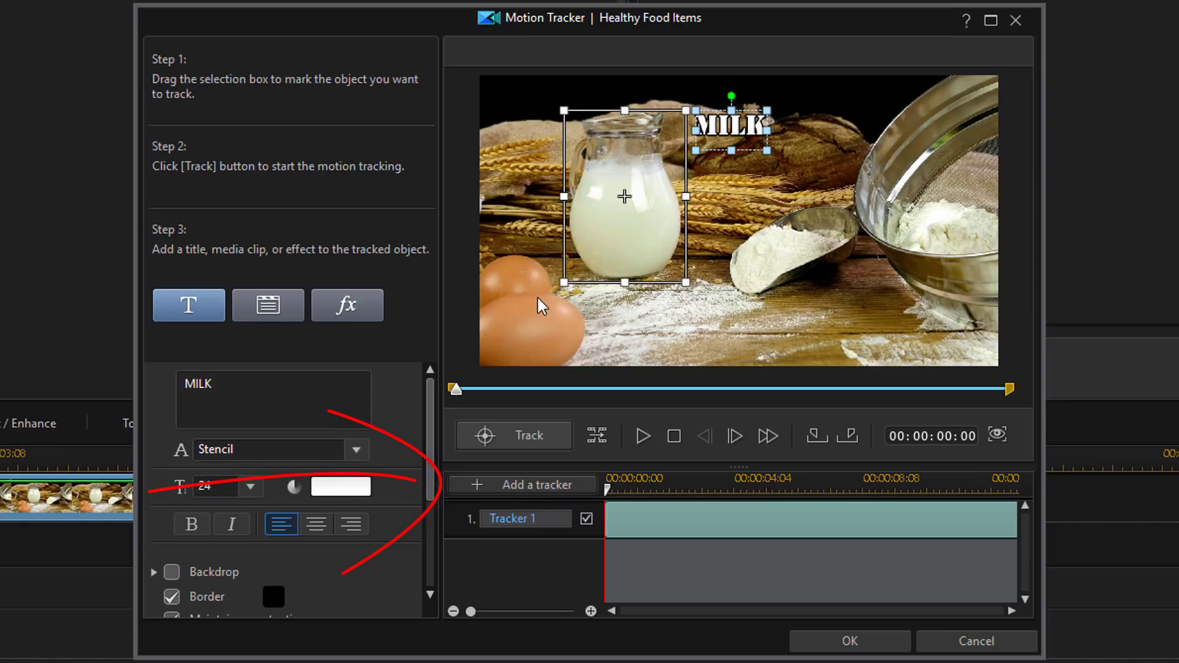
left_click(534, 487)
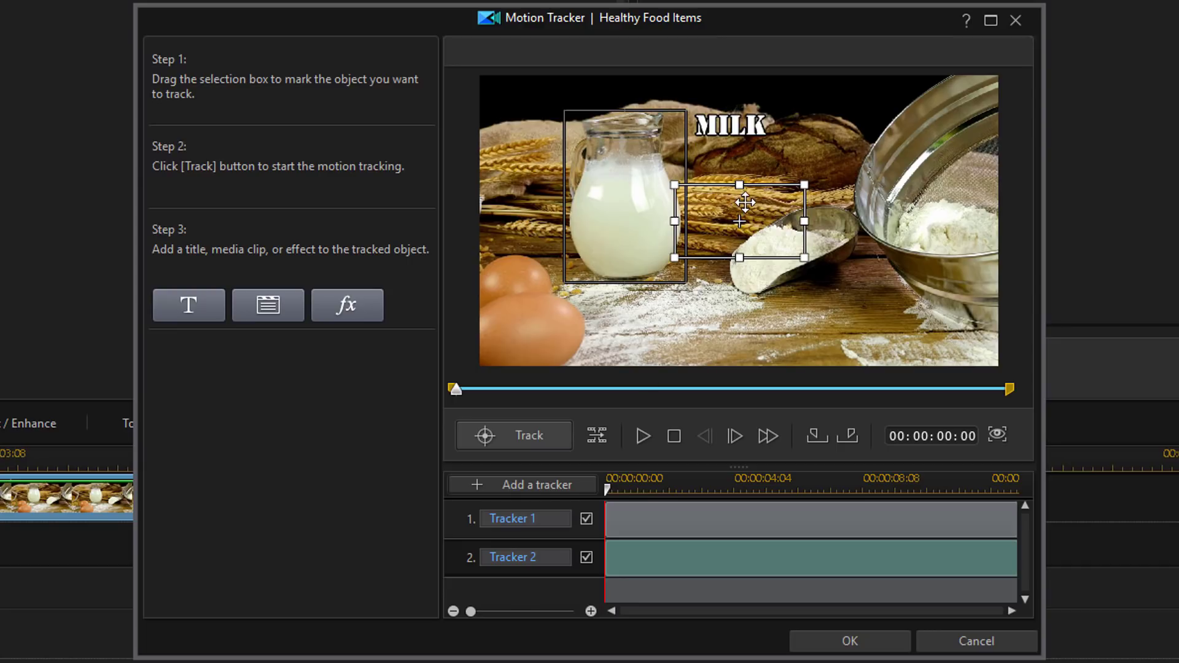
left_click_drag(744, 203, 796, 227)
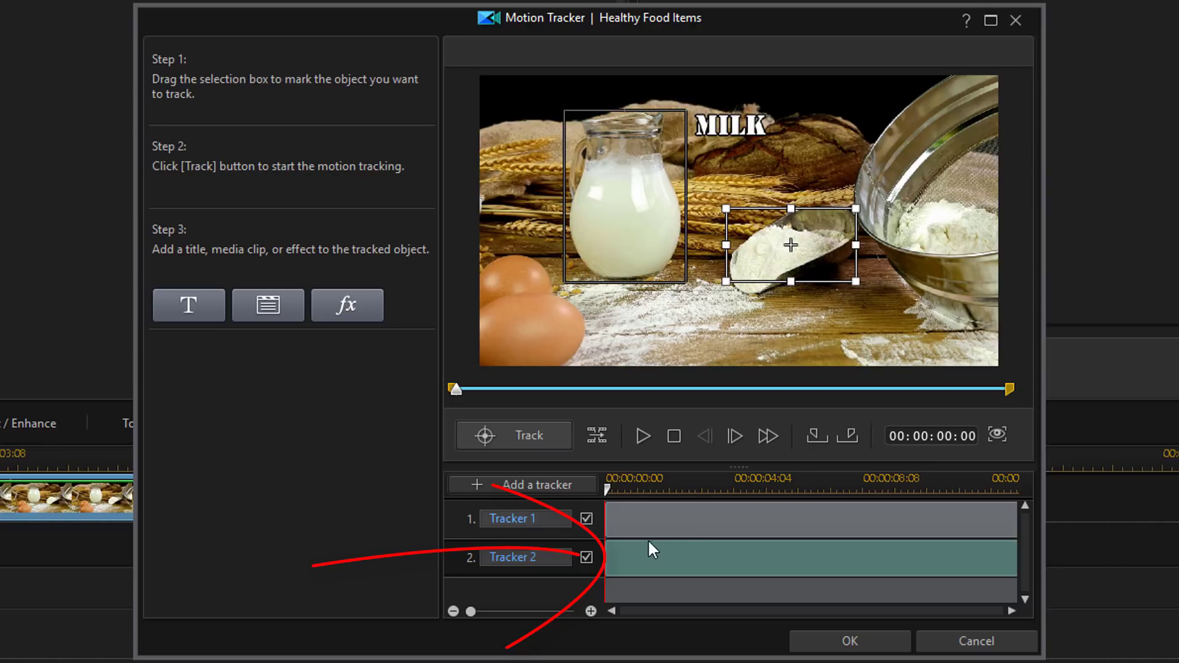
right_click(683, 562)
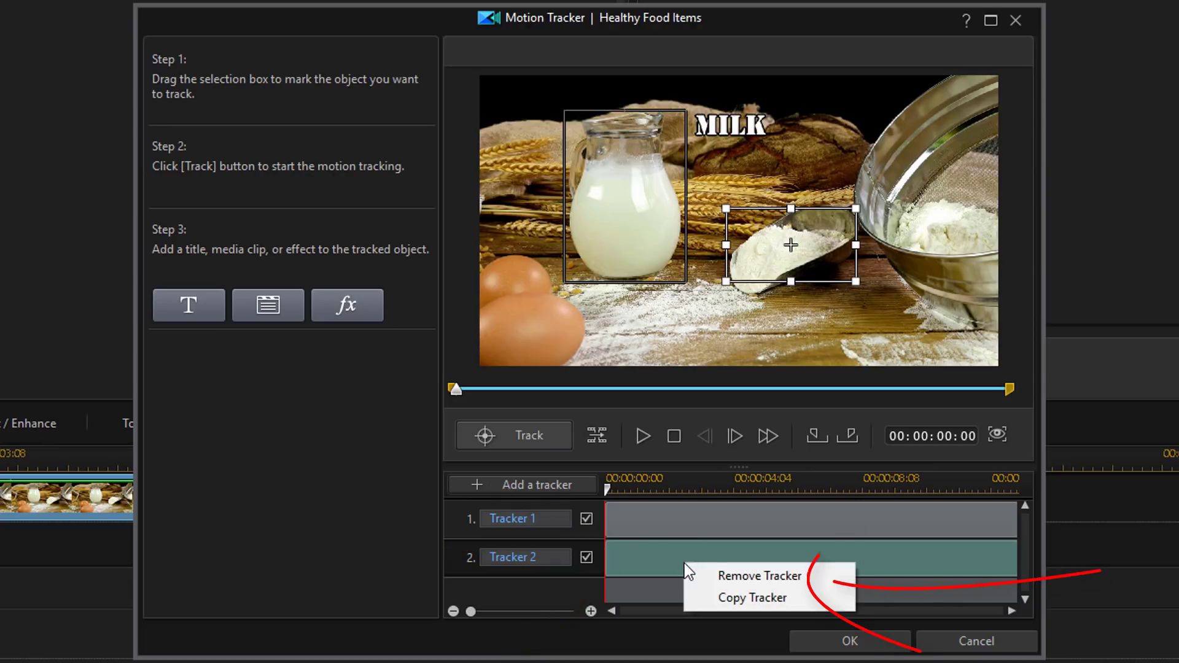
left_click(738, 572)
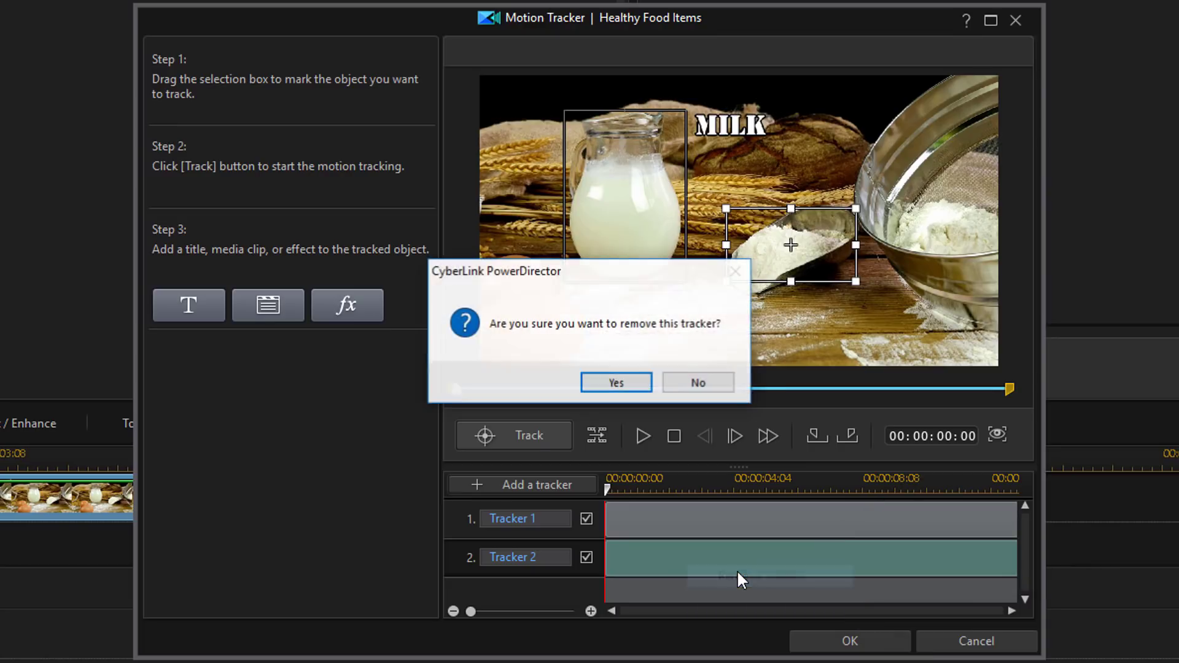
left_click(633, 386)
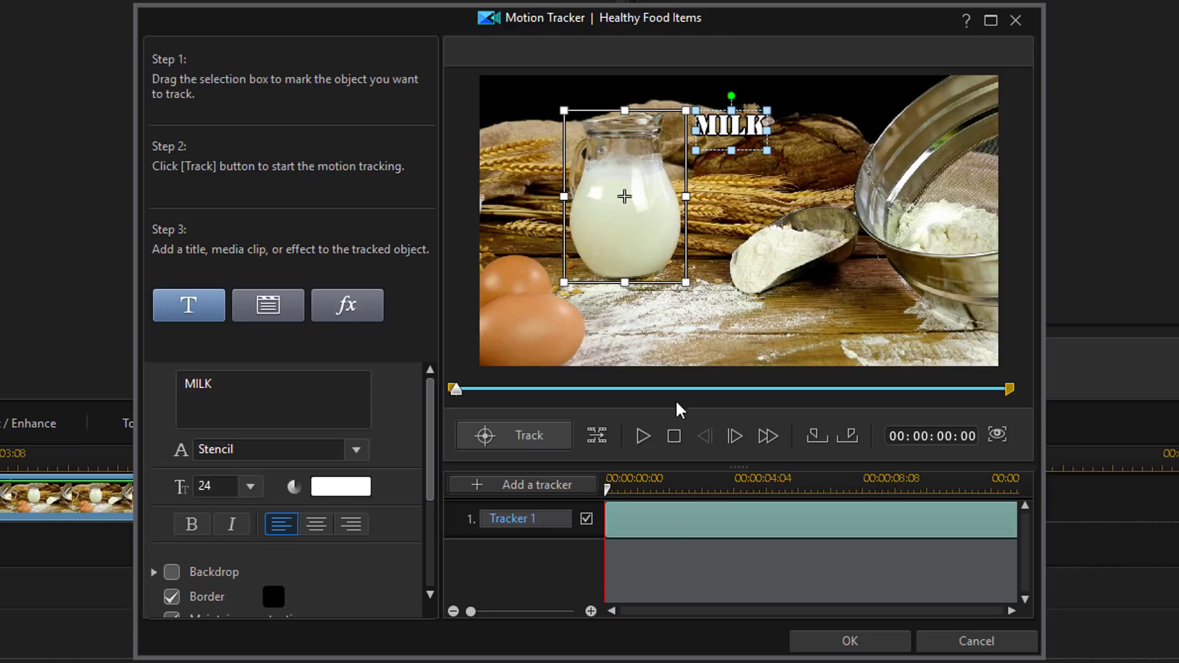
left_click_drag(455, 389, 881, 409)
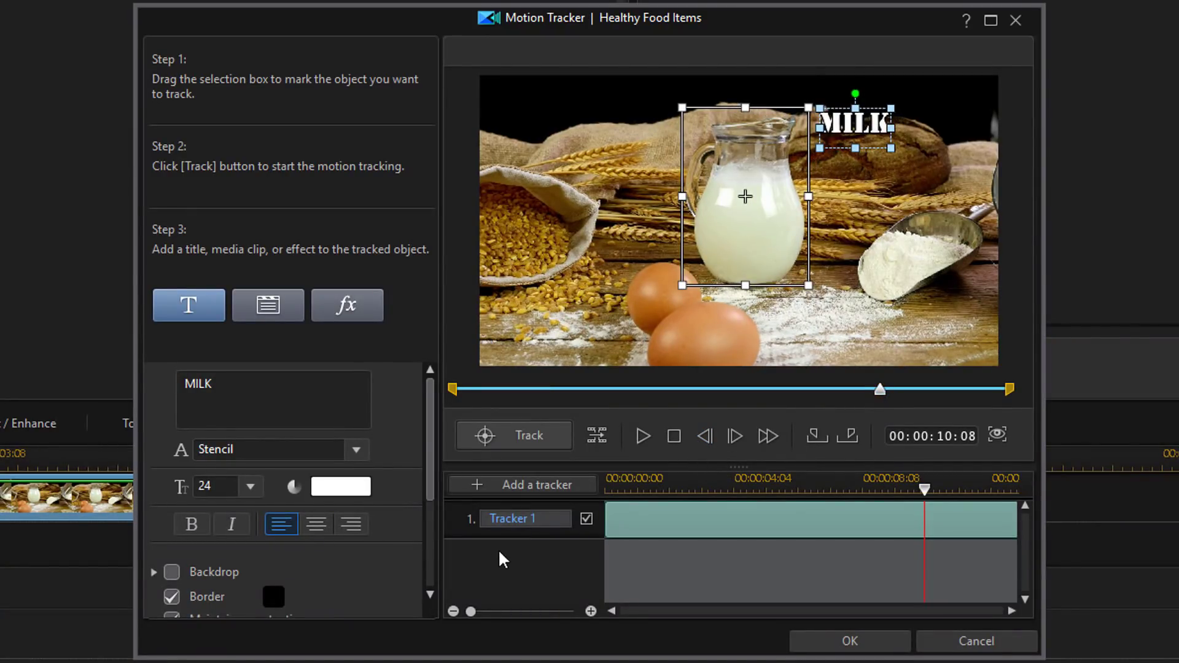
left_click(520, 487)
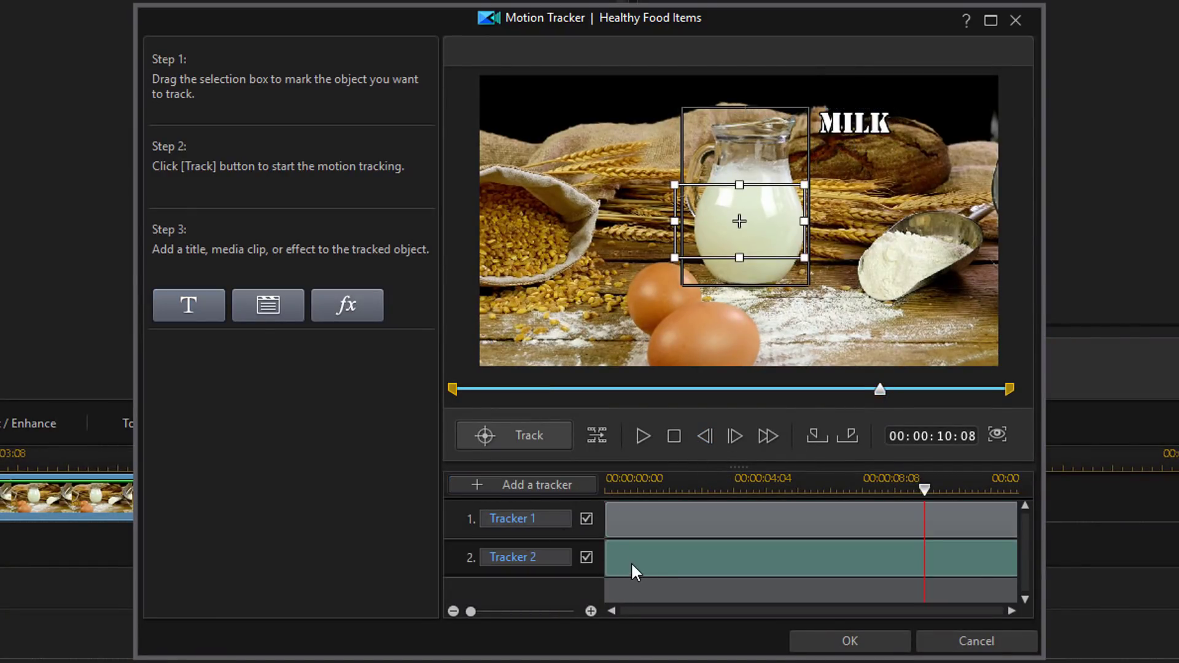
left_click_drag(605, 563, 572, 569)
right_click(735, 572)
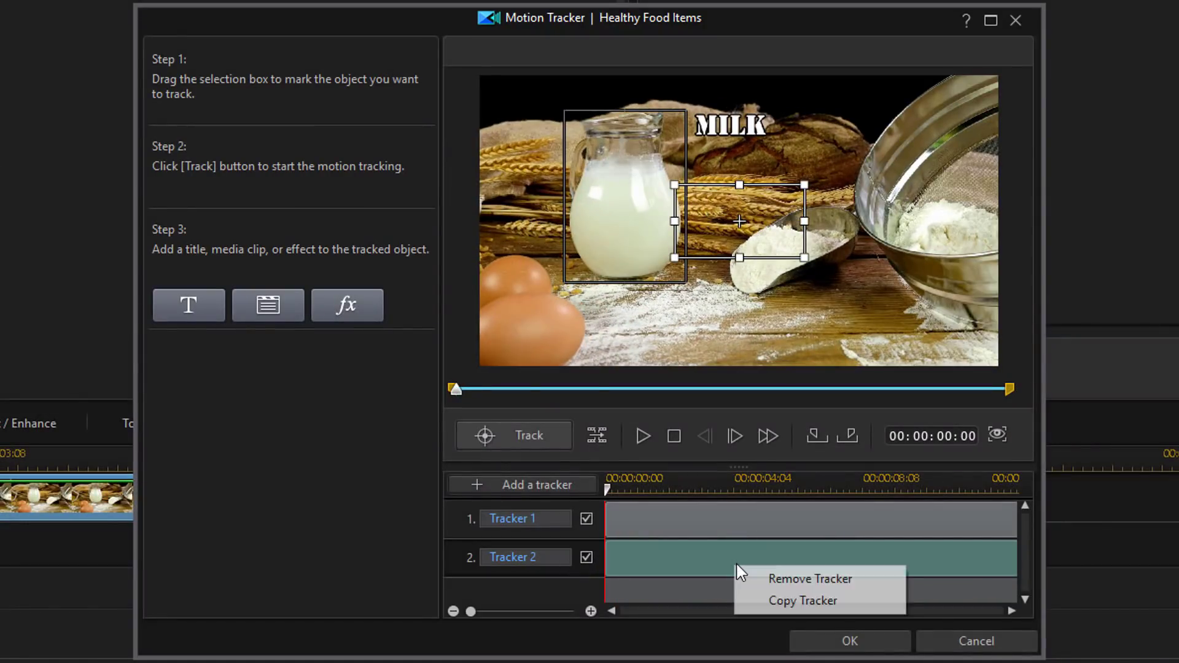
left_click(805, 578)
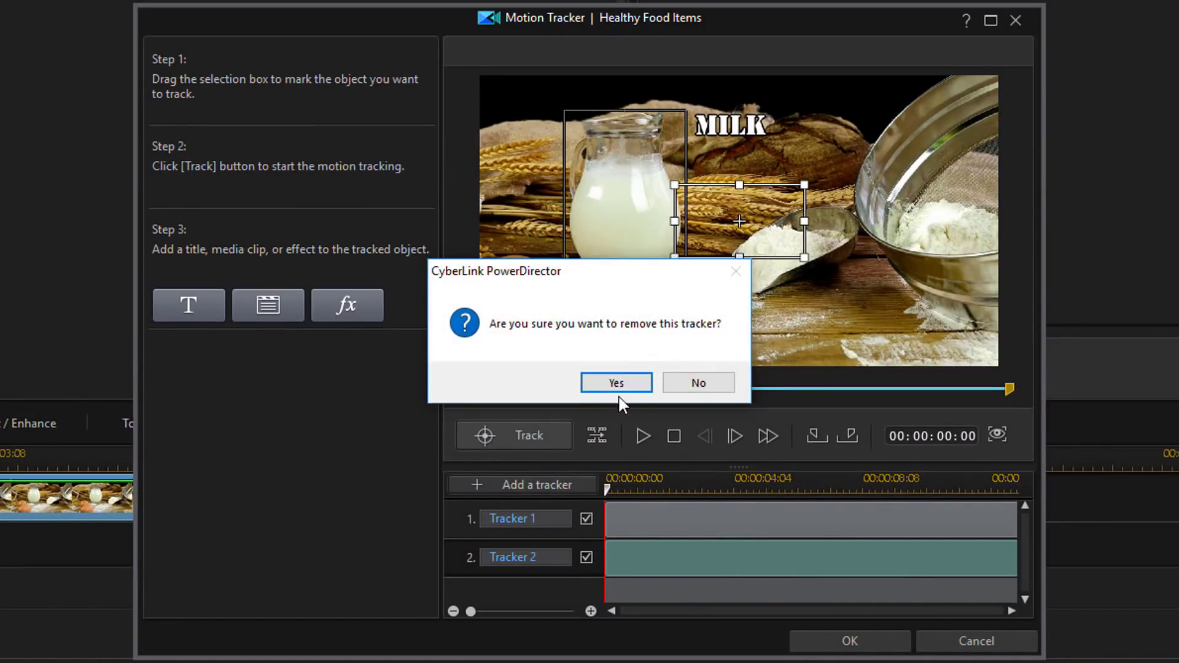
left_click(616, 382)
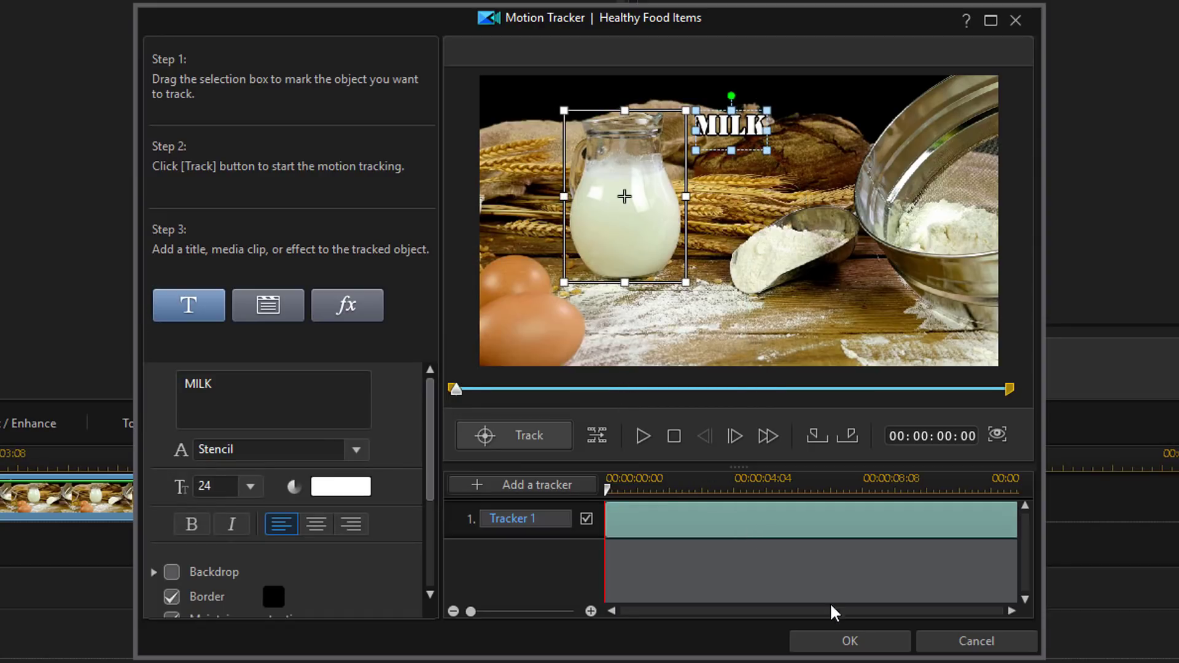
Apply the Motion Tracker result and play the project to check the tracked MILK title
left_click(836, 646)
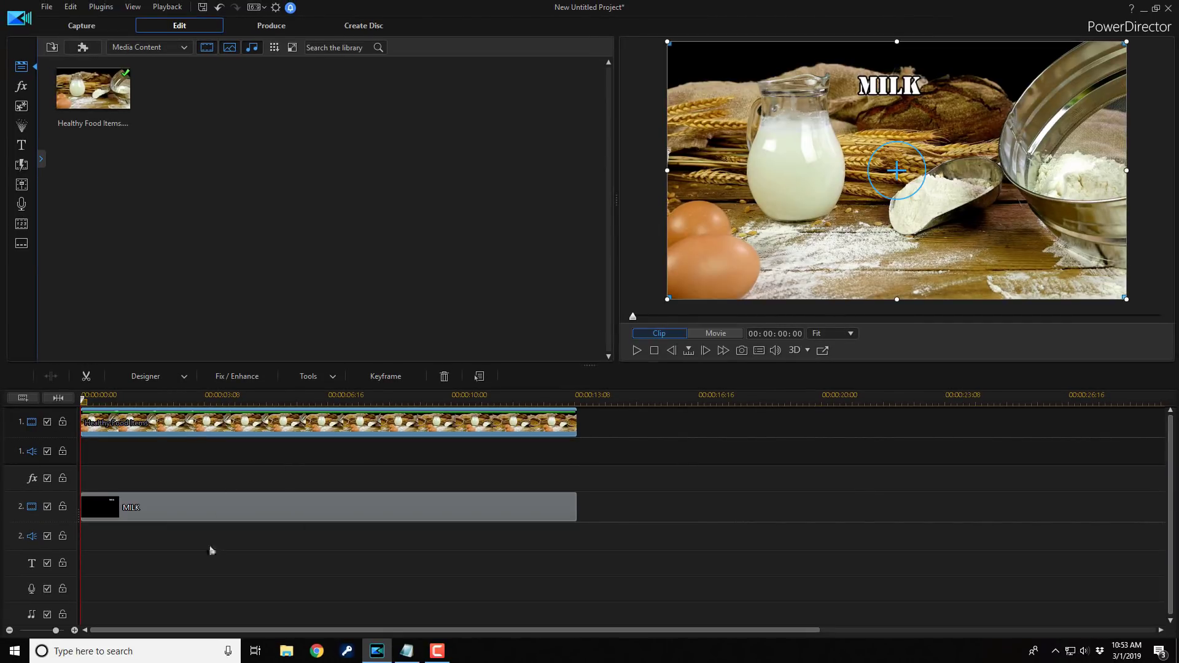
mouse_move(185, 514)
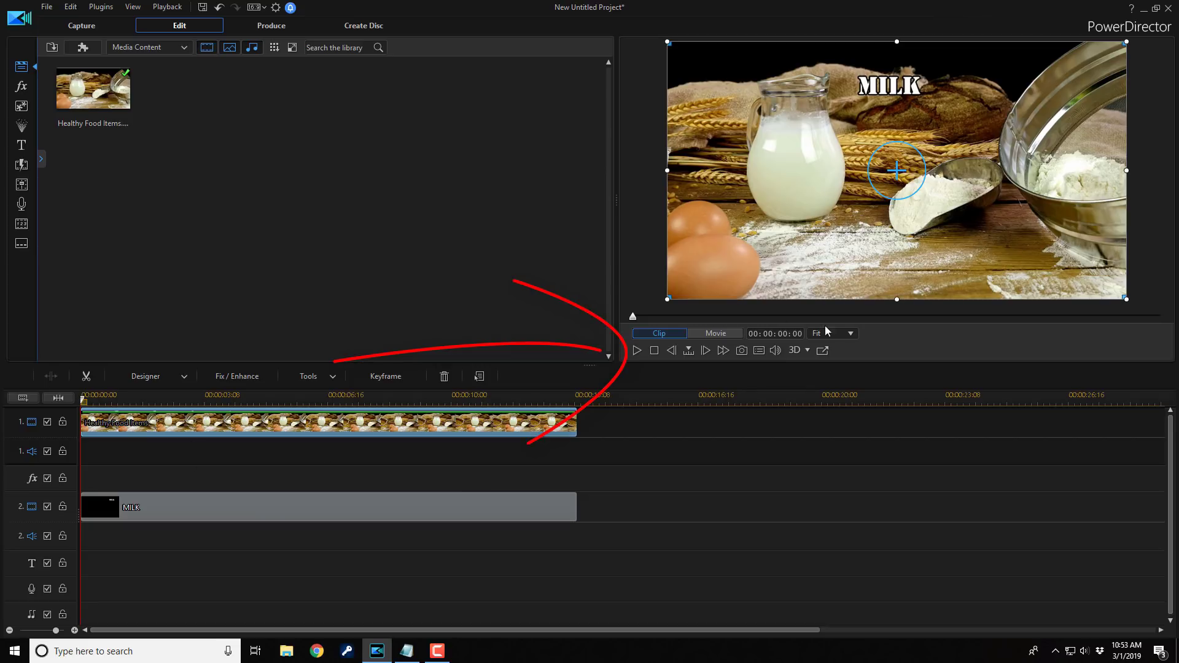
left_click(636, 351)
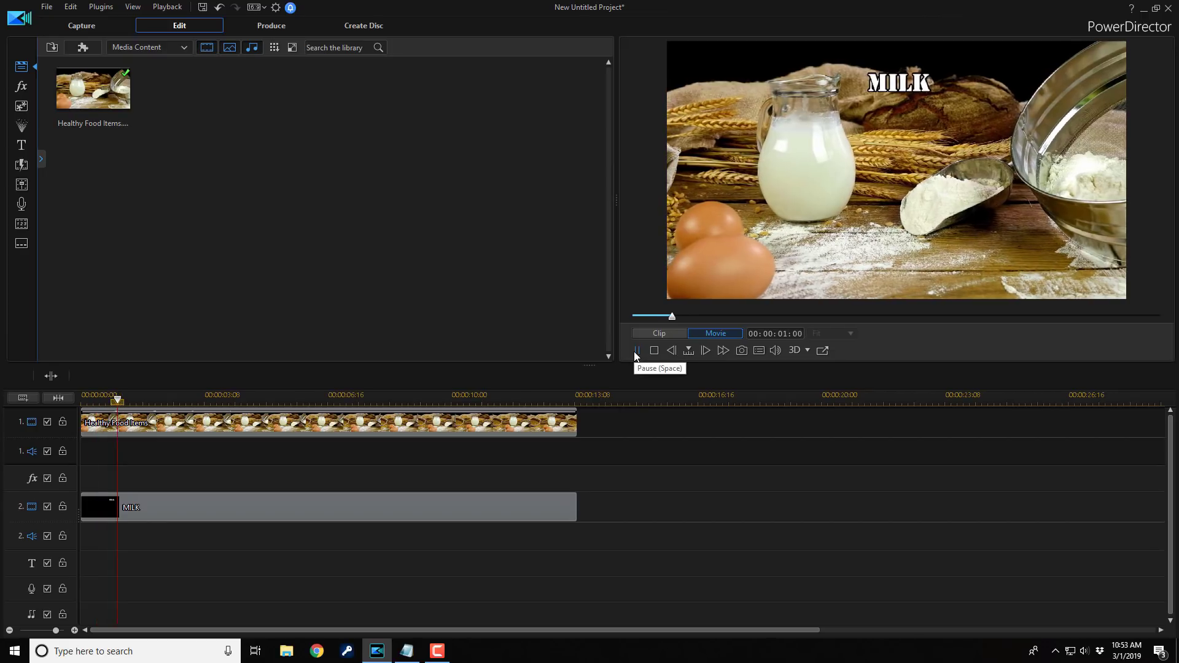